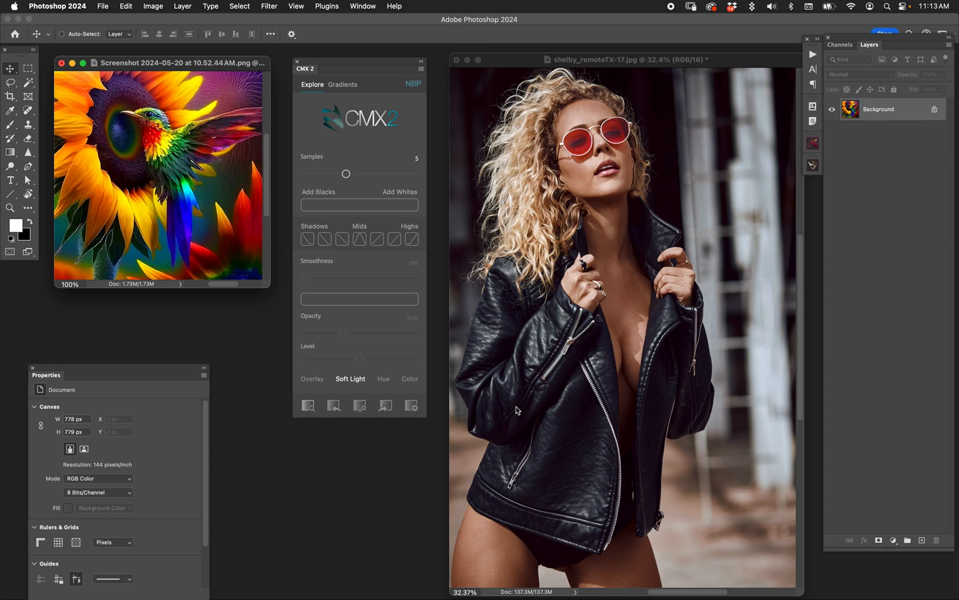
Step: Reposition the bird and portrait image windows in the workspace and make the bird image the active document
{"action": "mouse_move", "coordinate": [190, 66]}
{"action": "left_mouse_down"}
{"action": "mouse_move", "coordinate": [192, 75]}
{"action": "mouse_move", "coordinate": [195, 68]}
{"action": "left_mouse_up"}
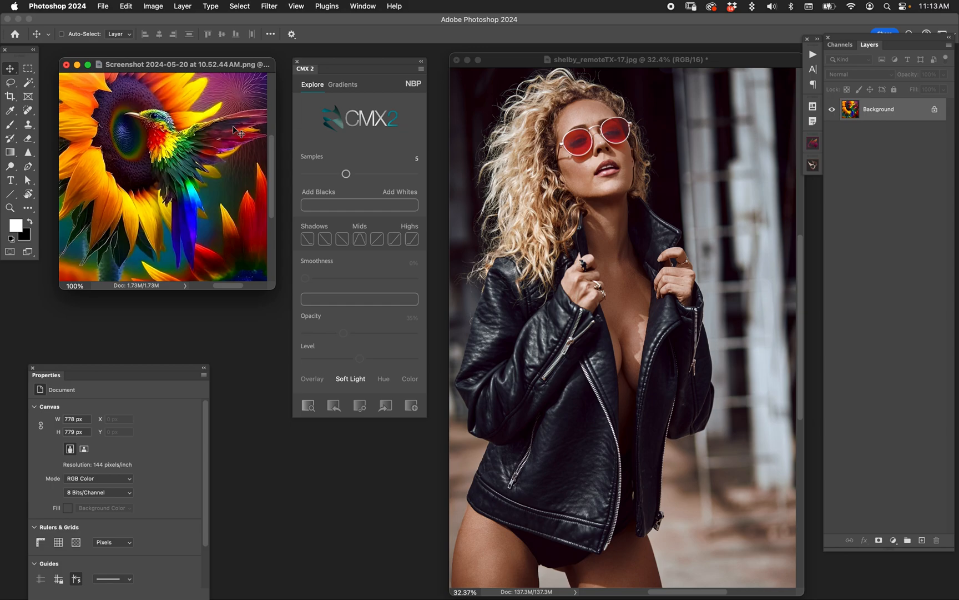
{"action": "left_click_drag", "start_coordinate": [225, 66], "coordinate": [223, 76]}
{"action": "left_click", "coordinate": [519, 61]}
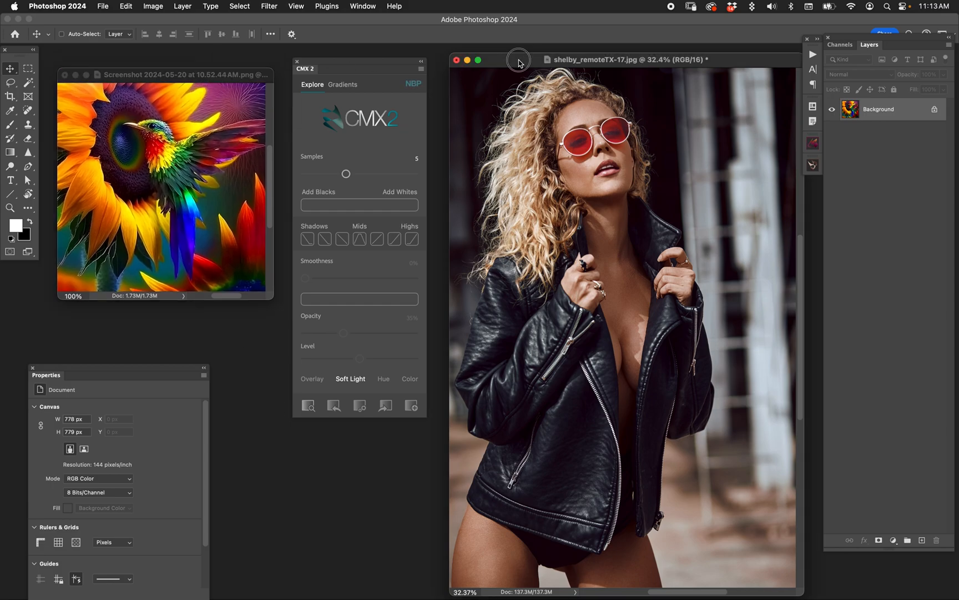
{"action": "left_click_drag", "start_coordinate": [520, 61], "coordinate": [512, 55]}
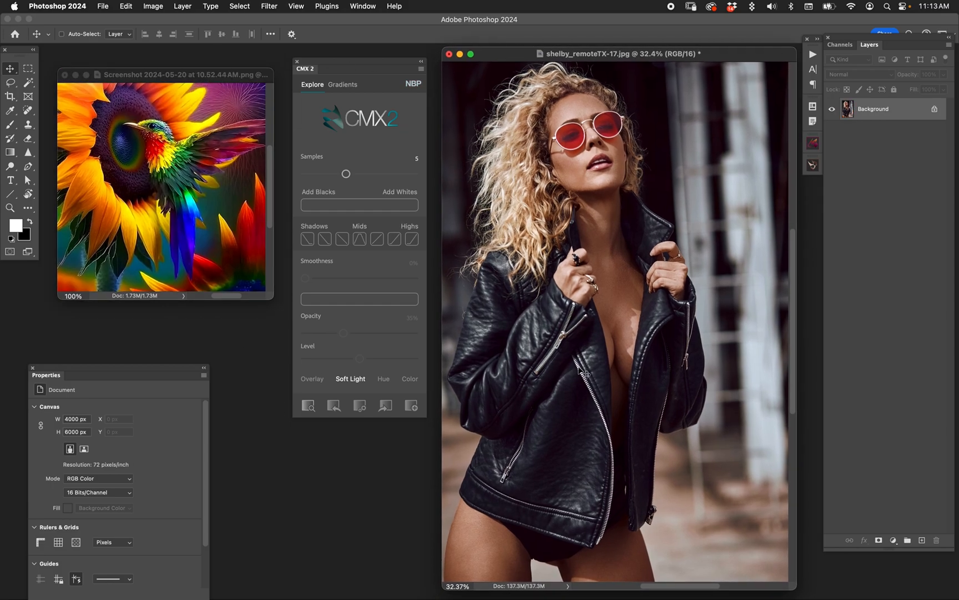
{"action": "left_click", "coordinate": [225, 78]}
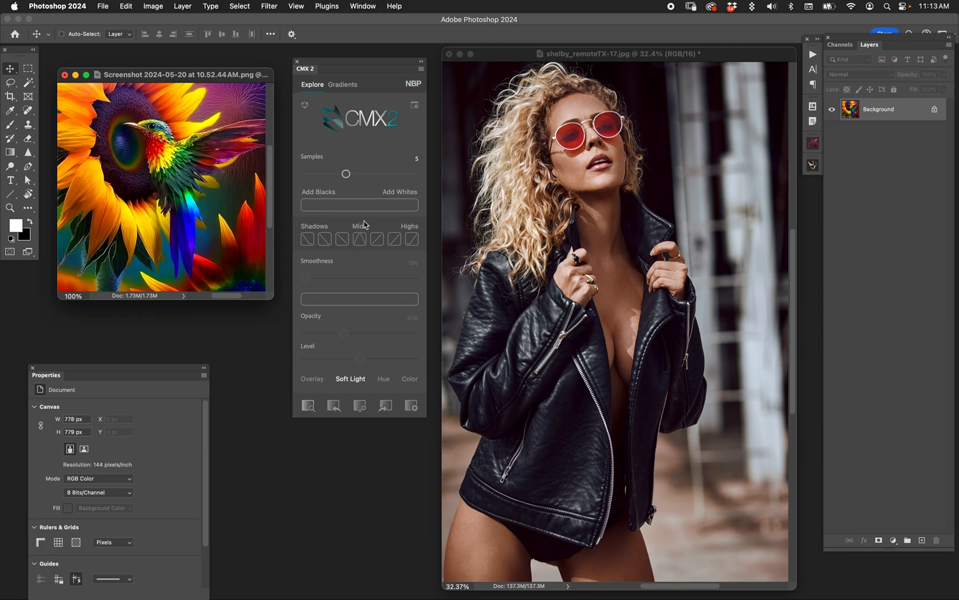
{"action": "left_click_drag", "start_coordinate": [173, 75], "coordinate": [173, 67]}
Step: Set the CMX 2 sample count to 10 and extract a color gradient from the bird image
{"action": "left_click_drag", "start_coordinate": [347, 174], "coordinate": [349, 173]}
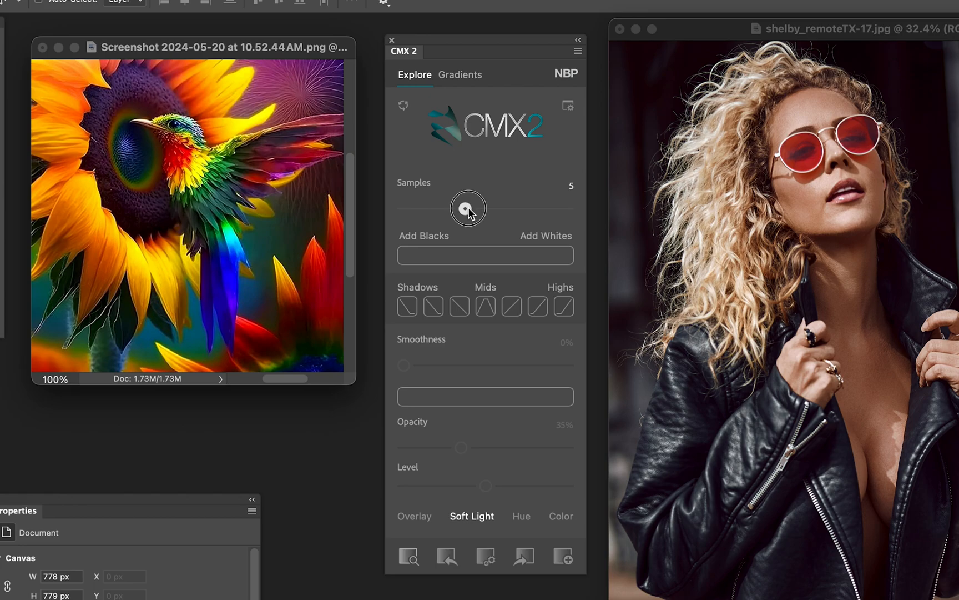
{"action": "left_click_drag", "start_coordinate": [468, 211], "coordinate": [606, 215]}
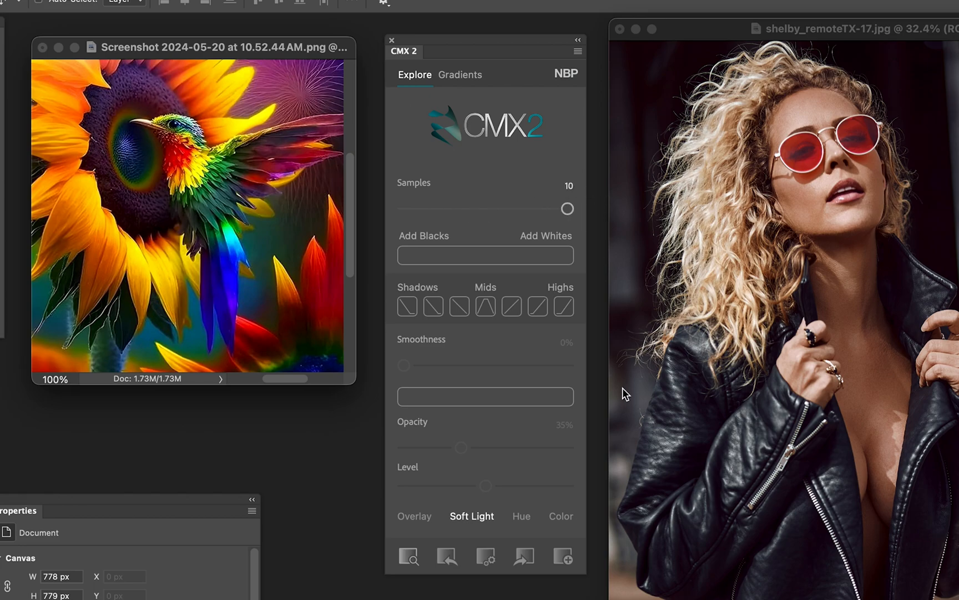
{"action": "left_click", "coordinate": [410, 558]}
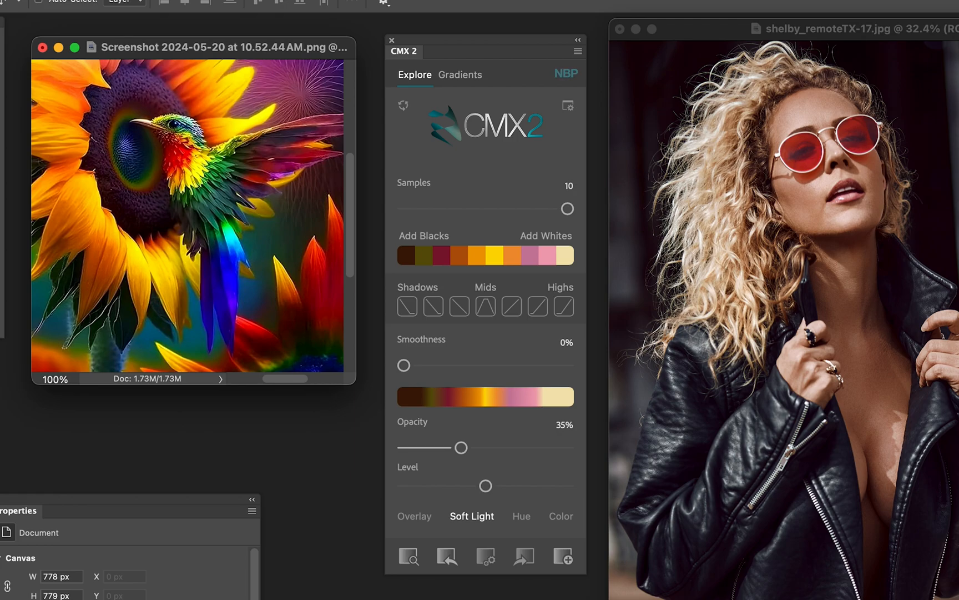
{"action": "mouse_move", "coordinate": [567, 209]}
{"action": "left_mouse_down"}
{"action": "mouse_move", "coordinate": [528, 209]}
{"action": "mouse_move", "coordinate": [568, 208]}
{"action": "left_mouse_up"}
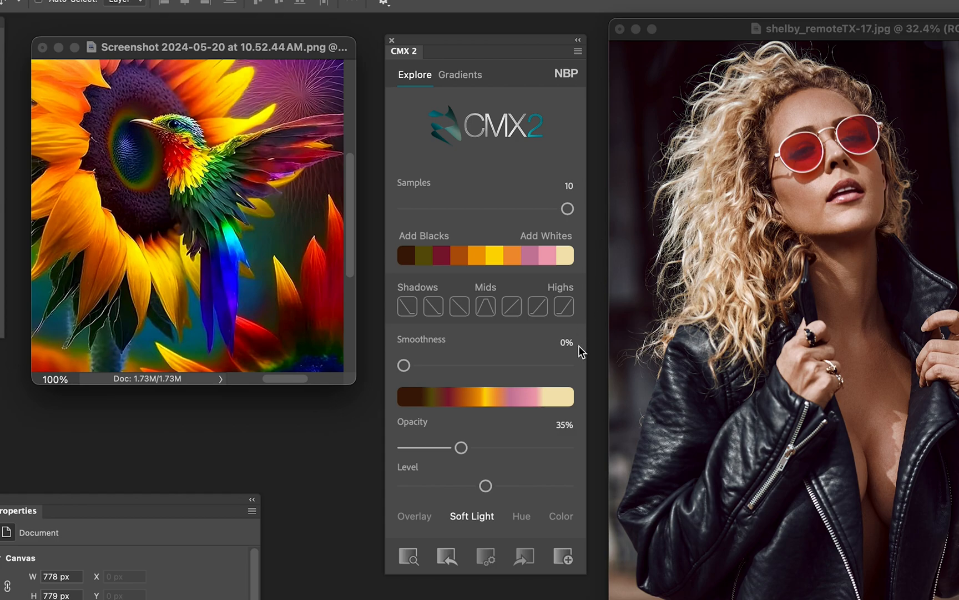
Step: Apply the sampled gradient to the portrait image and set its opacity to 50%
{"action": "left_click", "coordinate": [697, 33]}
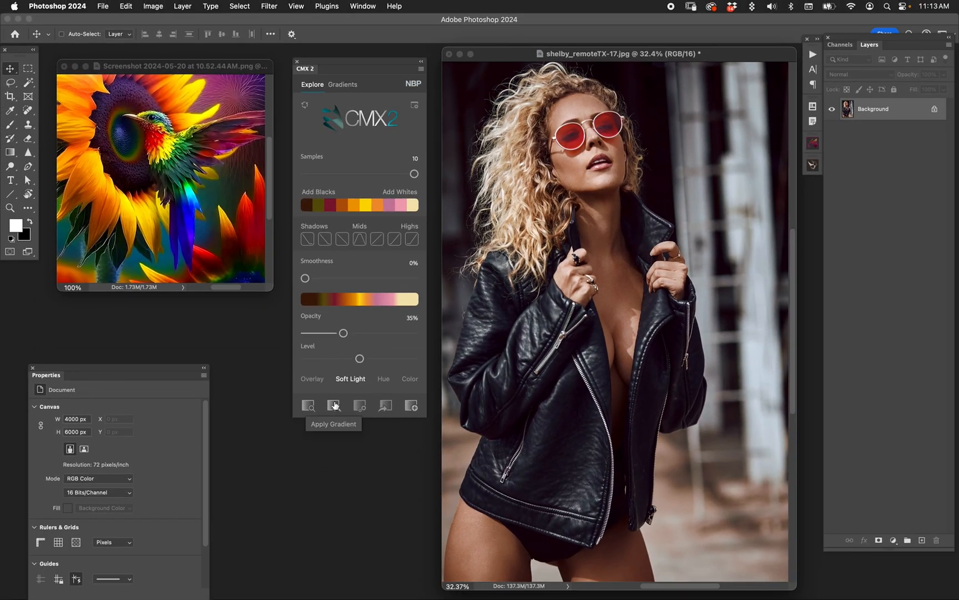
{"action": "left_click", "coordinate": [335, 406]}
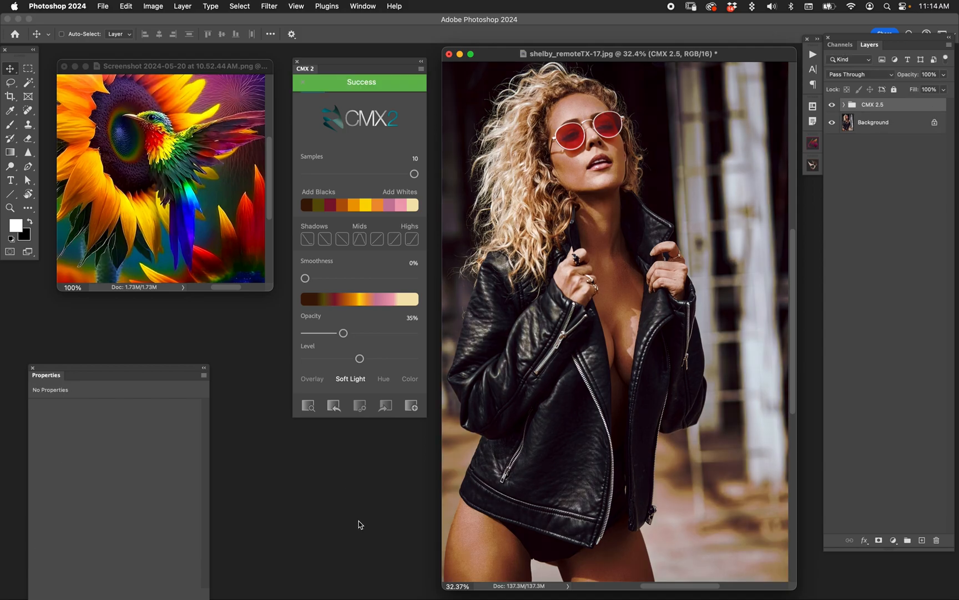
{"action": "left_click_drag", "start_coordinate": [343, 332], "coordinate": [360, 333]}
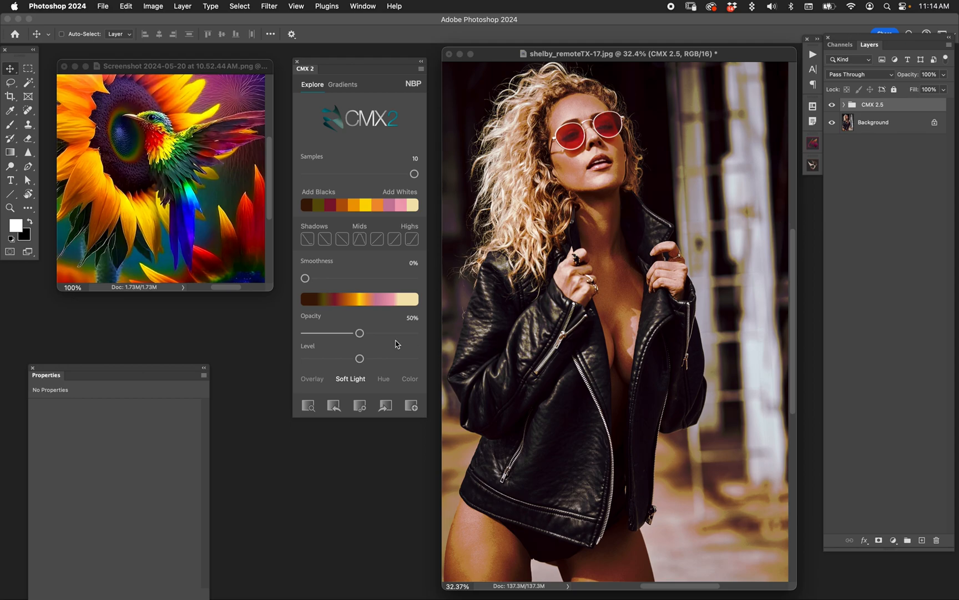
Step: Open the Advanced Editor next to the portrait and swap the sixth swatch, the yellow one, for cyan
{"action": "left_click", "coordinate": [360, 409]}
{"action": "left_click_drag", "start_coordinate": [550, 118], "coordinate": [360, 194]}
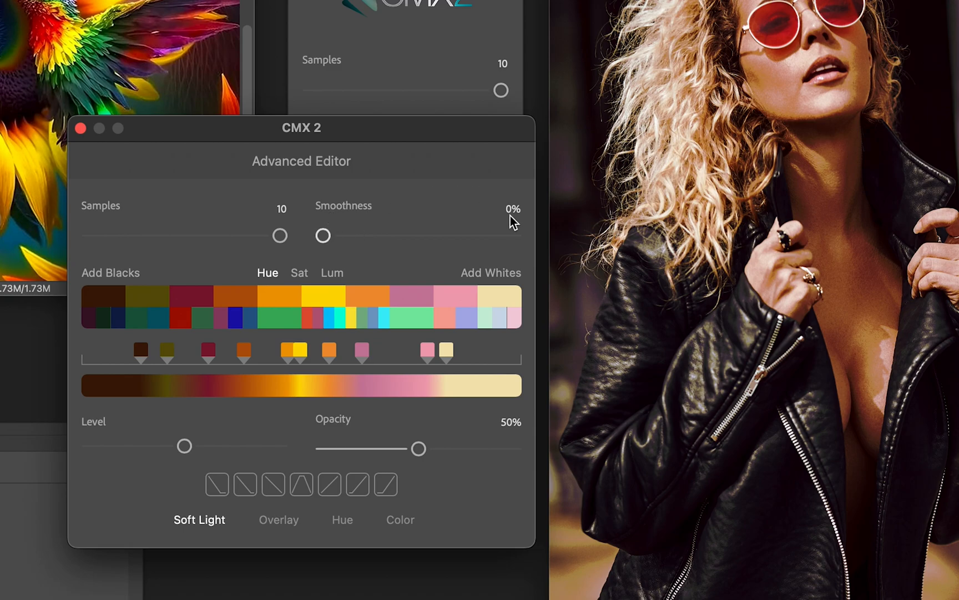
{"action": "left_click_drag", "start_coordinate": [438, 124], "coordinate": [410, 157]}
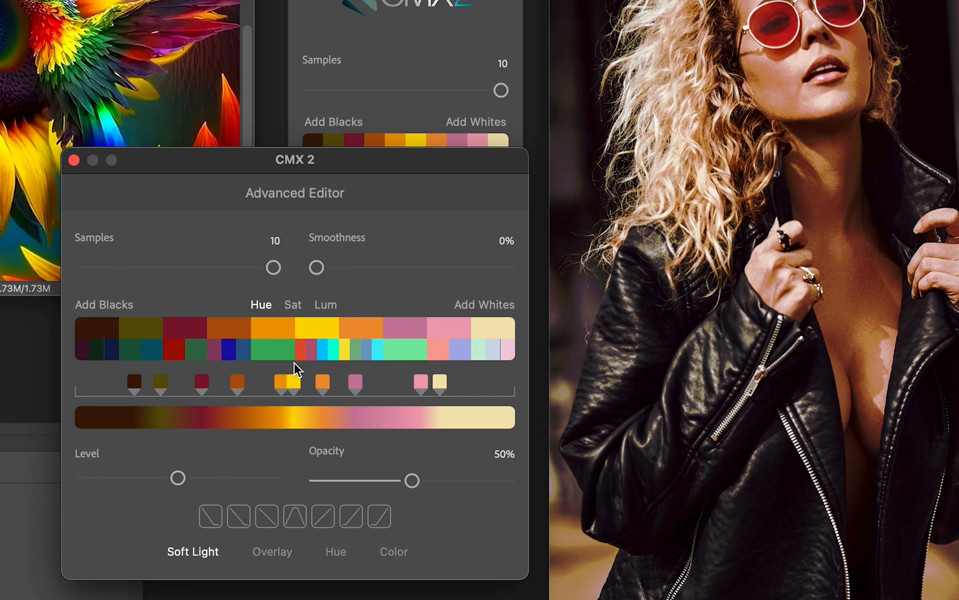
{"action": "left_click", "coordinate": [333, 352]}
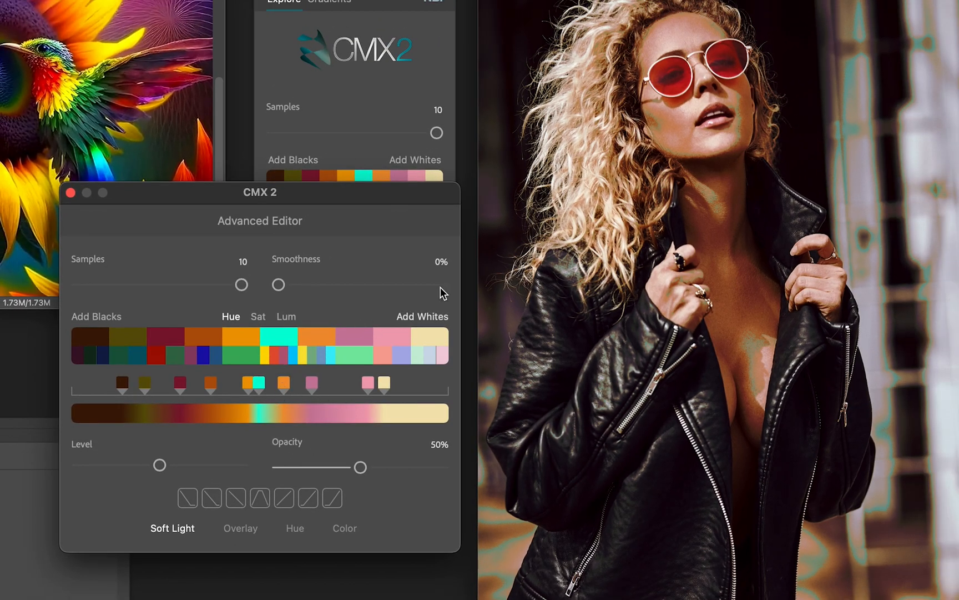
{"action": "left_click", "coordinate": [265, 358]}
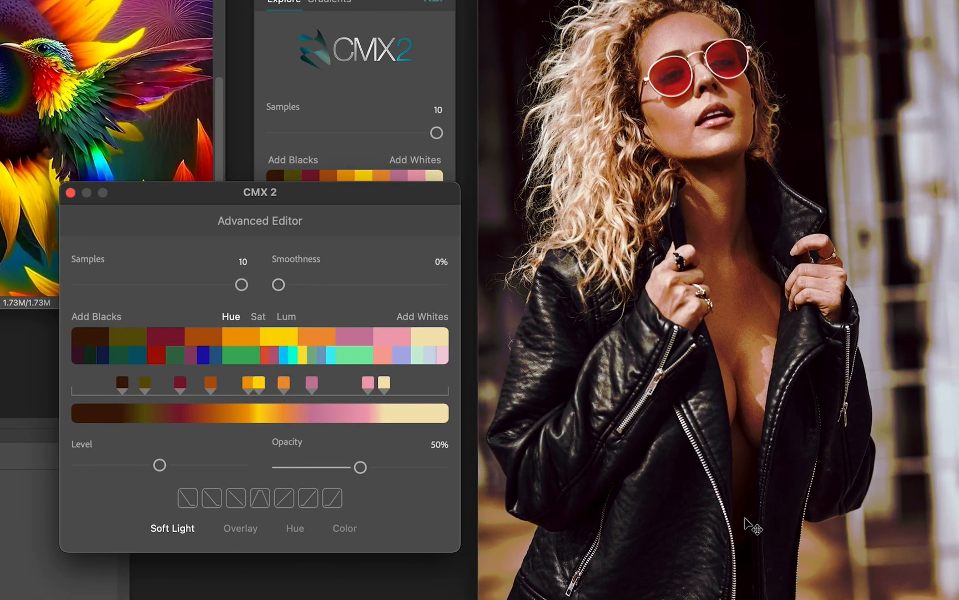
{"action": "left_click", "coordinate": [292, 356]}
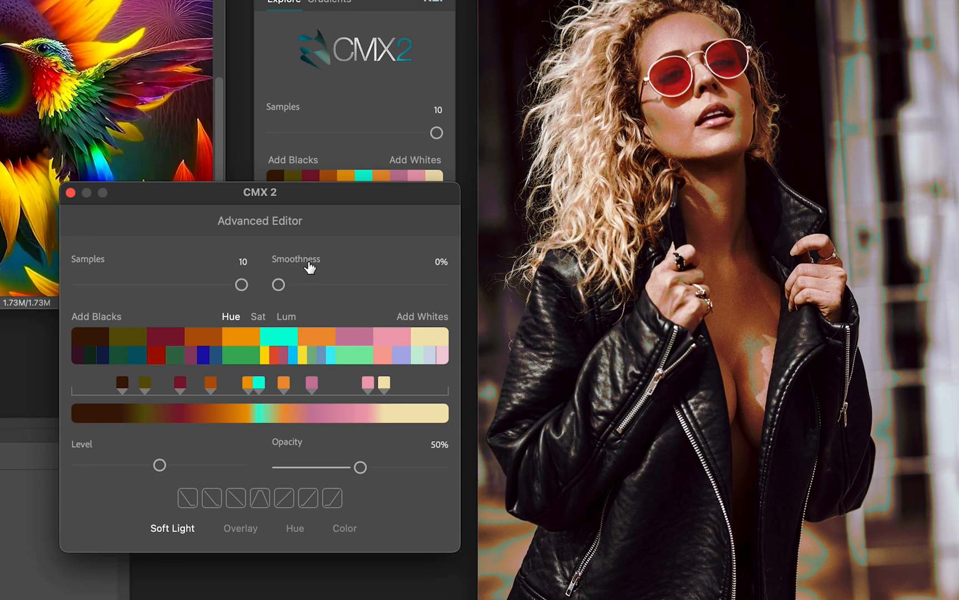
Step: Set the gradient's Smoothness to 88% and Opacity to 57%, and raise its Level slightly
{"action": "left_click_drag", "start_coordinate": [278, 284], "coordinate": [422, 293]}
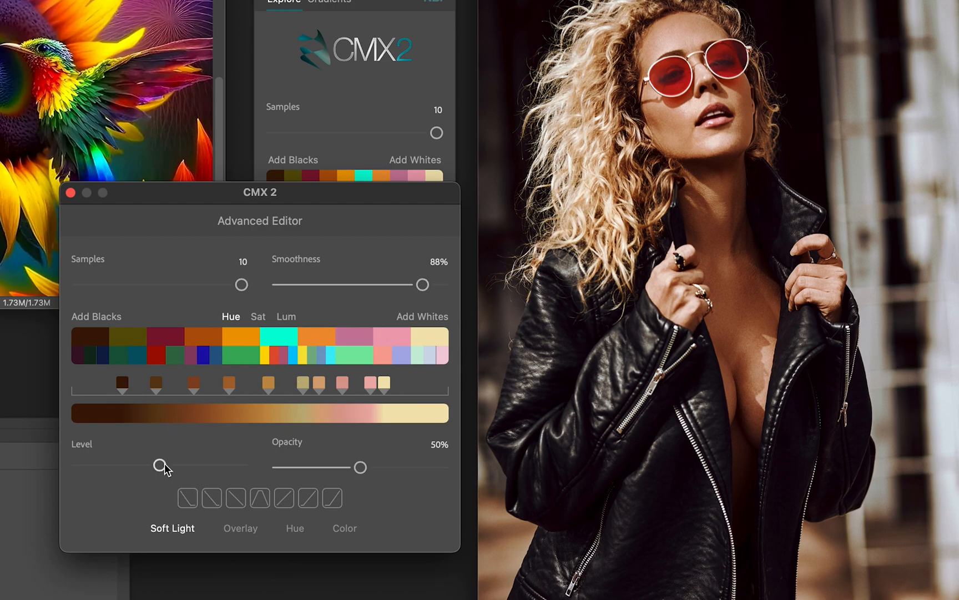
{"action": "left_click_drag", "start_coordinate": [164, 464], "coordinate": [182, 465]}
{"action": "left_click_drag", "start_coordinate": [364, 469], "coordinate": [374, 469]}
Step: Close the Advanced Editor and compare the portrait with the CMX 2.5 group hidden and shown
{"action": "left_click", "coordinate": [71, 192]}
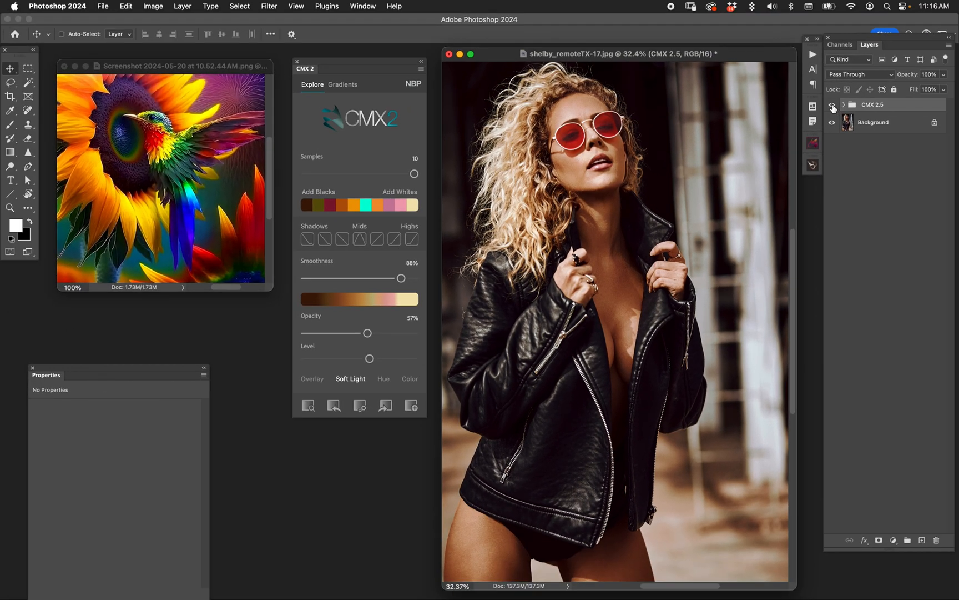
{"action": "left_click", "coordinate": [833, 105]}
{"action": "left_click", "coordinate": [833, 106]}
Step: Reopen the Advanced Editor beside the portrait and set Smoothness to 93% and Opacity to 60%
{"action": "left_click", "coordinate": [360, 406]}
{"action": "left_click_drag", "start_coordinate": [510, 136], "coordinate": [327, 290]}
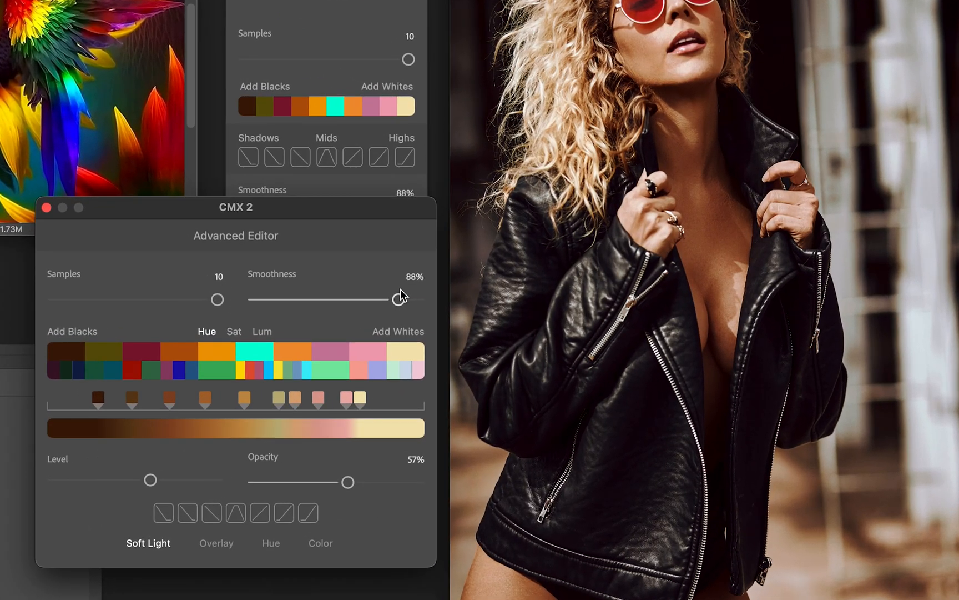
{"action": "left_click_drag", "start_coordinate": [400, 298], "coordinate": [404, 300]}
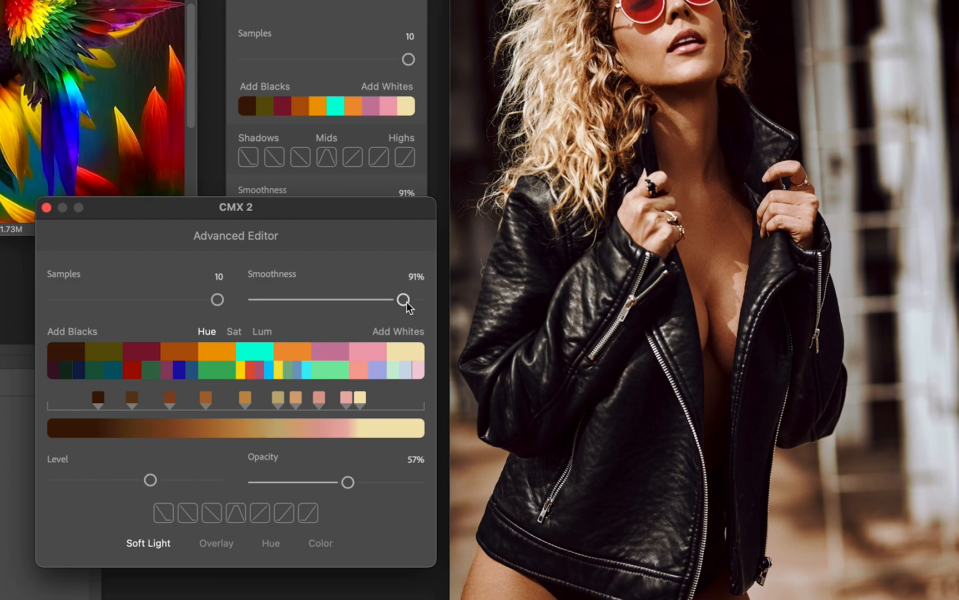
{"action": "left_click_drag", "start_coordinate": [403, 299], "coordinate": [407, 299]}
{"action": "left_click_drag", "start_coordinate": [400, 213], "coordinate": [398, 213]}
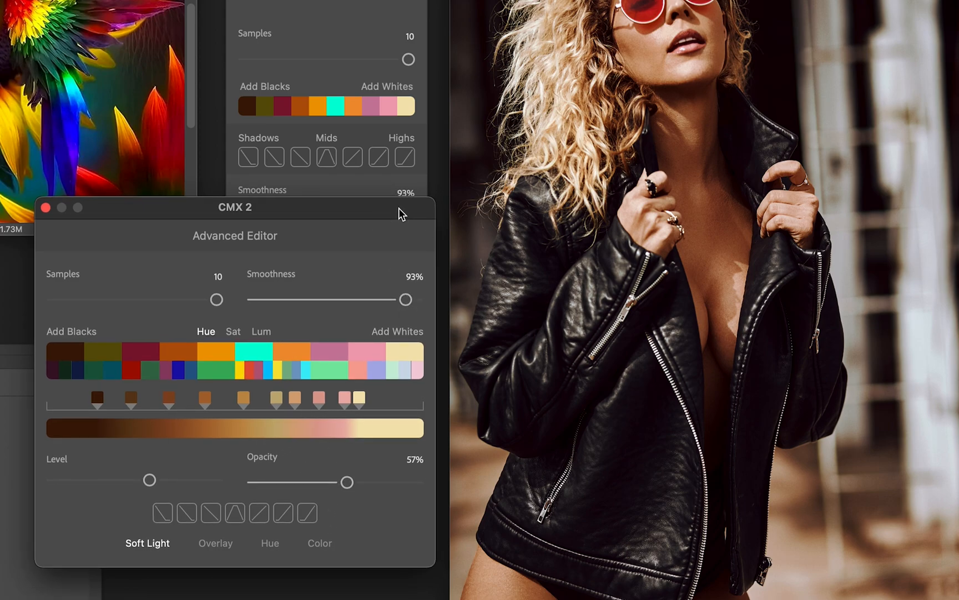
{"action": "left_click_drag", "start_coordinate": [347, 482], "coordinate": [352, 482]}
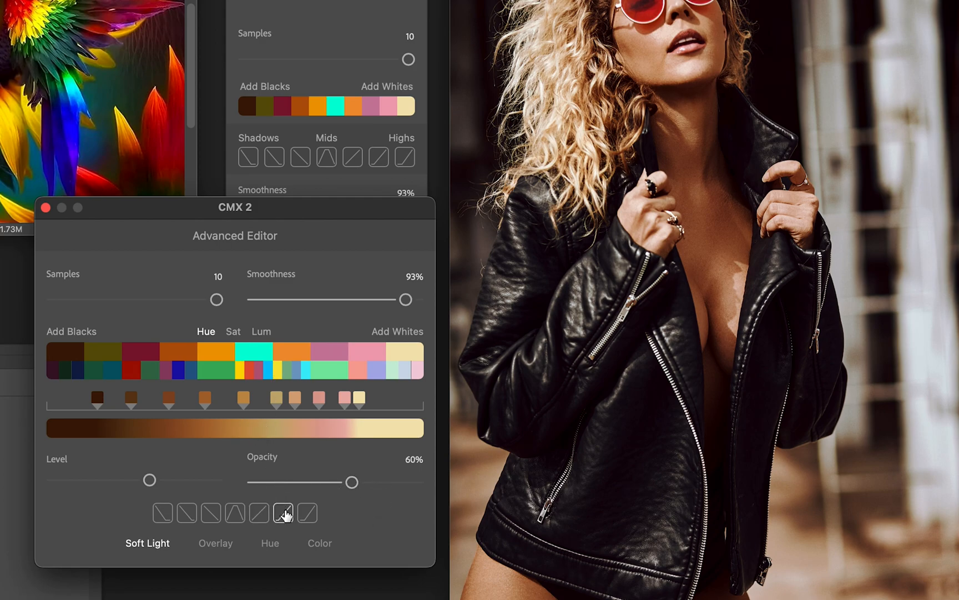
Step: Swap the sixth swatch for yellow, the third for dark green and the fourth for blue
{"action": "left_click", "coordinate": [240, 368]}
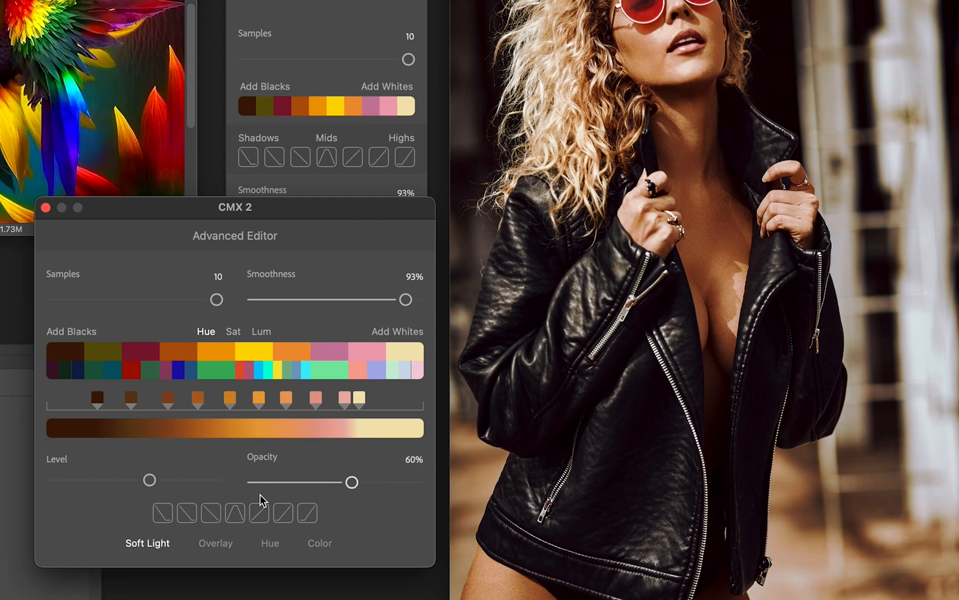
{"action": "left_click", "coordinate": [133, 377]}
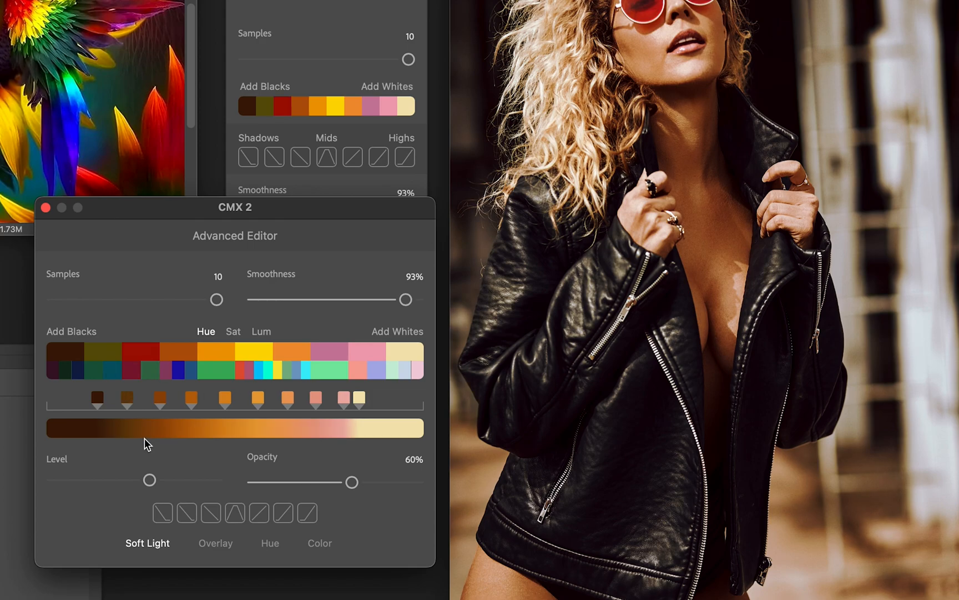
{"action": "left_click", "coordinate": [179, 377]}
{"action": "left_click", "coordinate": [153, 376]}
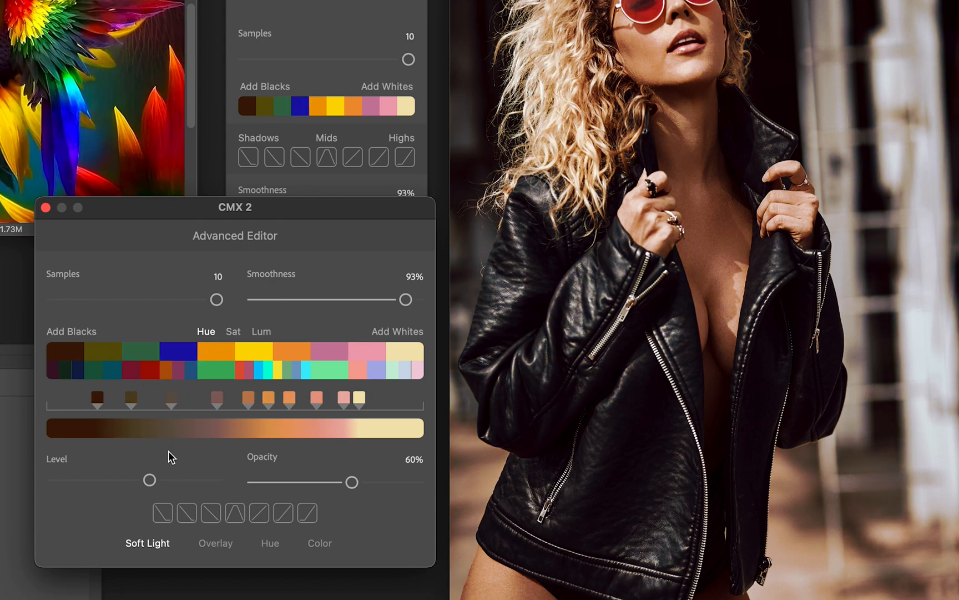
Step: Swap the first swatch for navy and the second for teal, and try crimson in the third before restoring green
{"action": "left_click", "coordinate": [81, 377]}
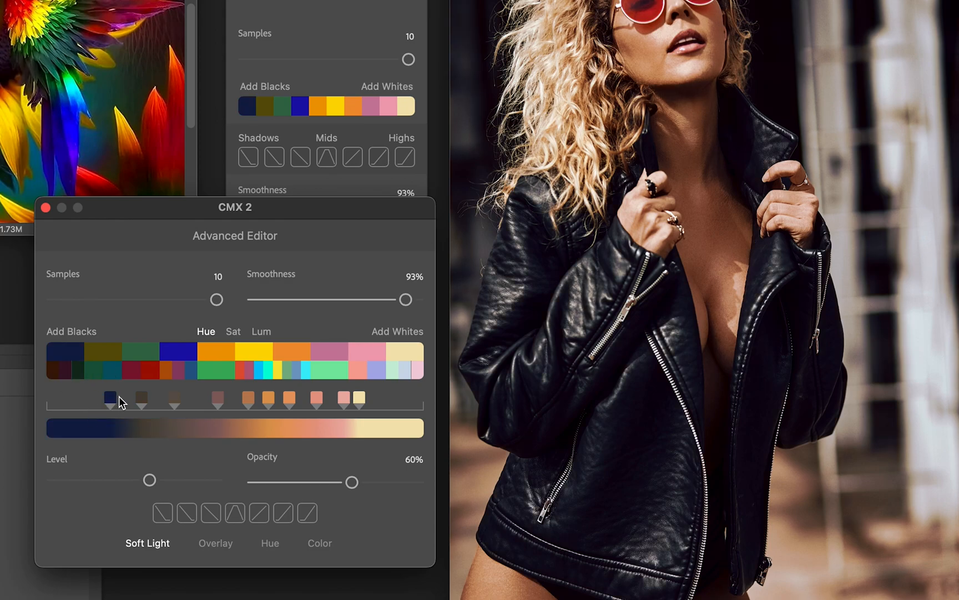
{"action": "left_click", "coordinate": [112, 372]}
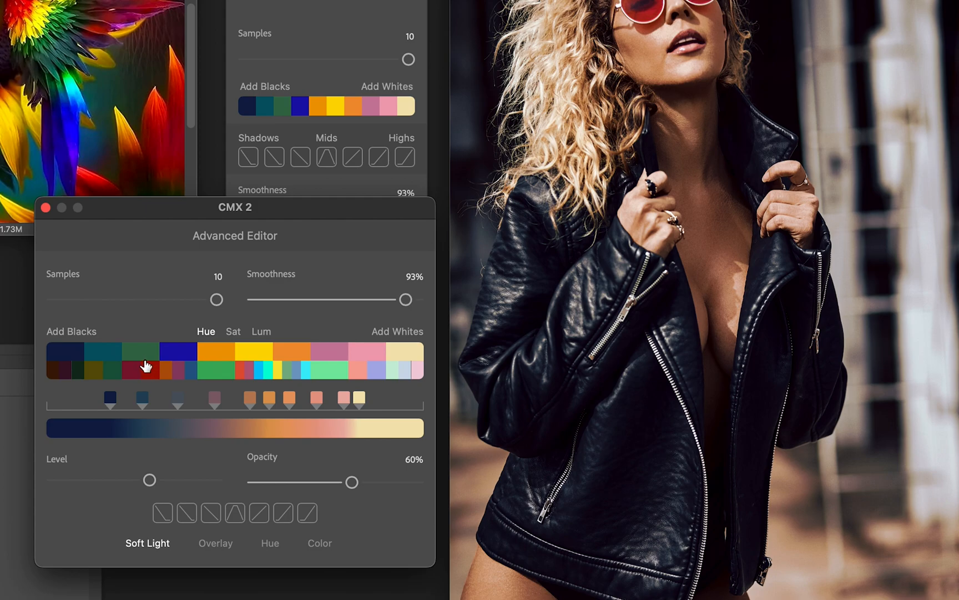
{"action": "left_click", "coordinate": [135, 374]}
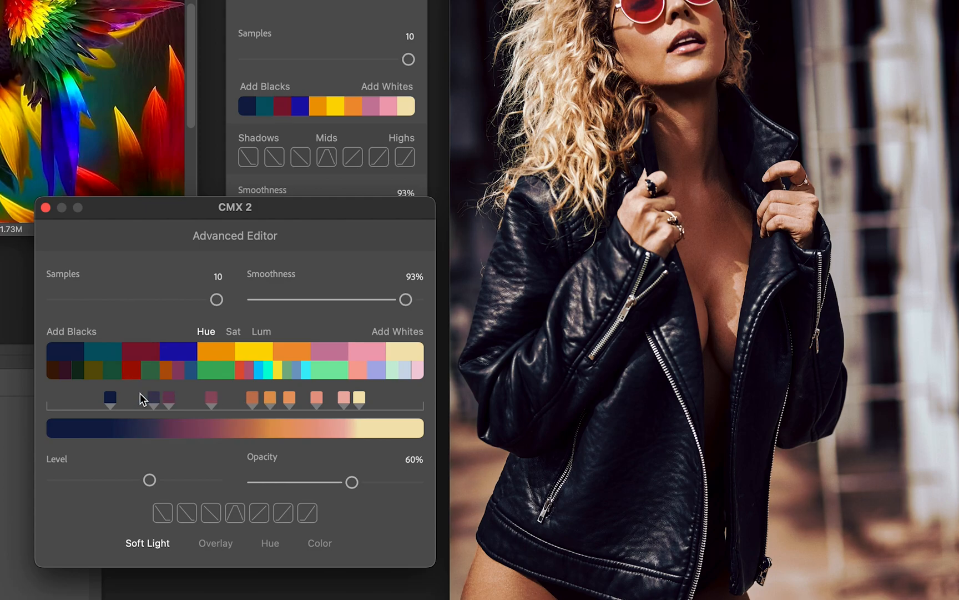
{"action": "left_click", "coordinate": [149, 376]}
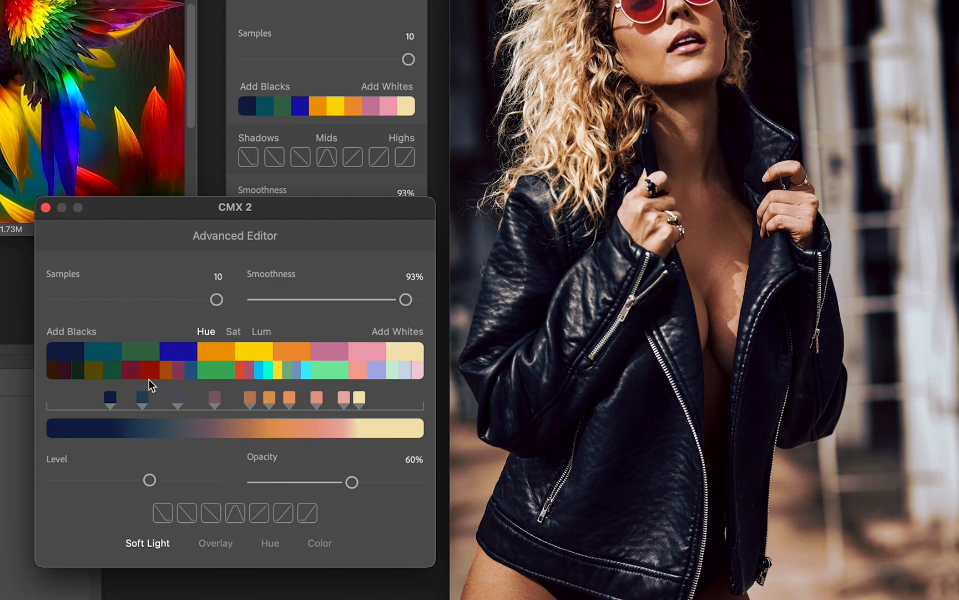
Step: Try green in the fifth swatch, cyan in the sixth and mauve in the fourth
{"action": "left_click", "coordinate": [269, 375]}
{"action": "left_click", "coordinate": [226, 376]}
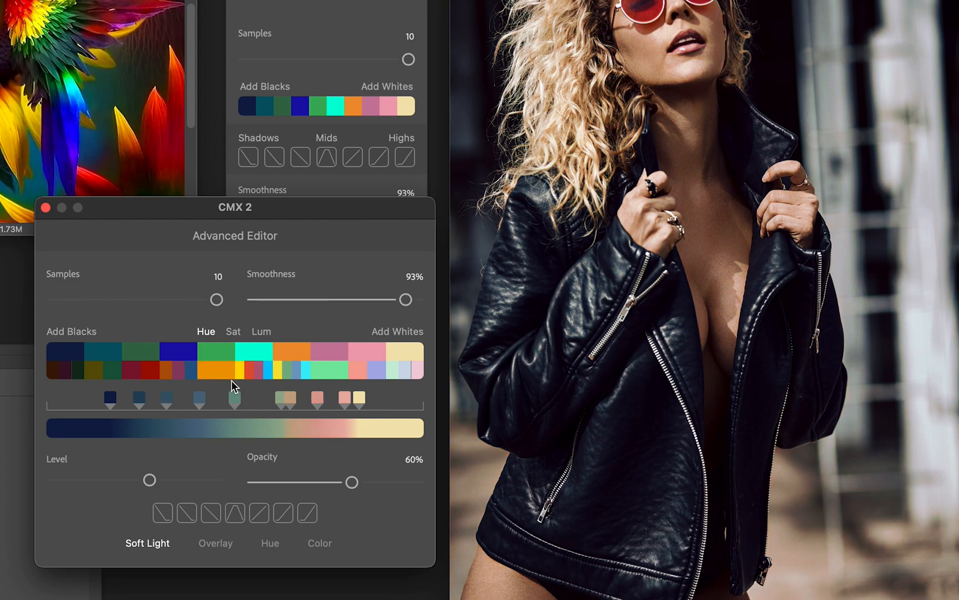
{"action": "left_click", "coordinate": [179, 370]}
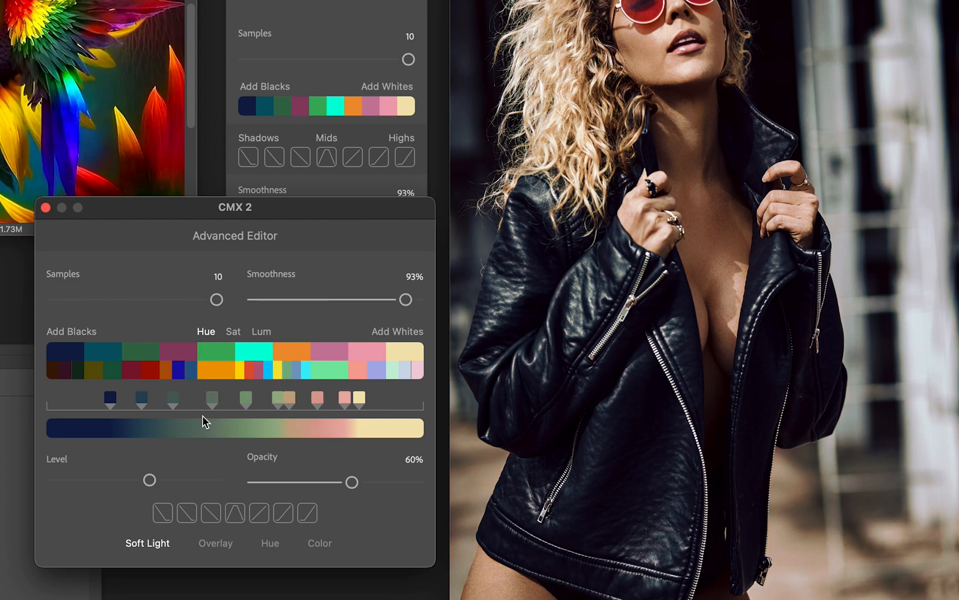
Step: Swap the third swatch for red, the fourth for burnt orange and the first for dark purple
{"action": "left_click", "coordinate": [150, 371]}
{"action": "left_click", "coordinate": [166, 371]}
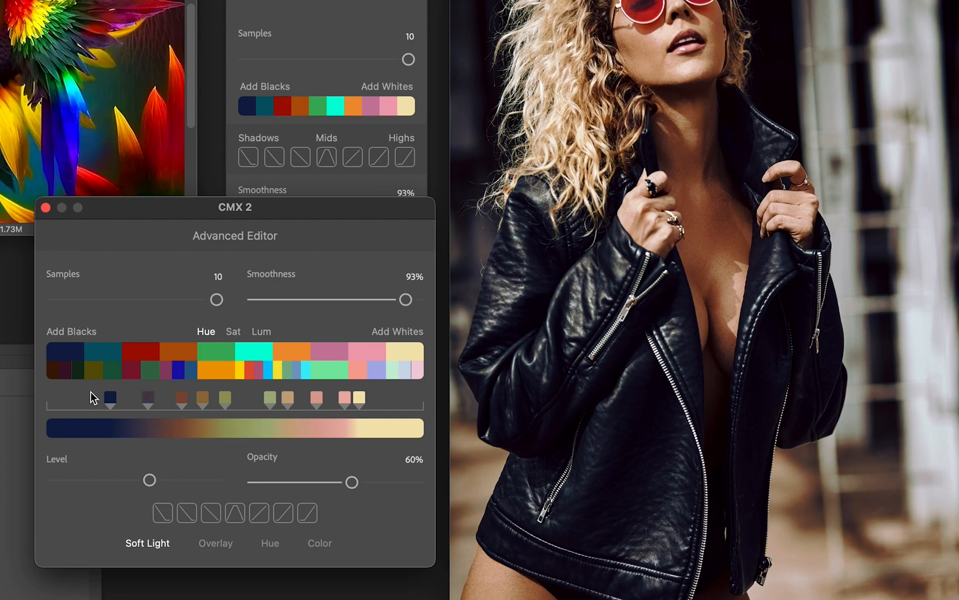
{"action": "left_click", "coordinate": [65, 370]}
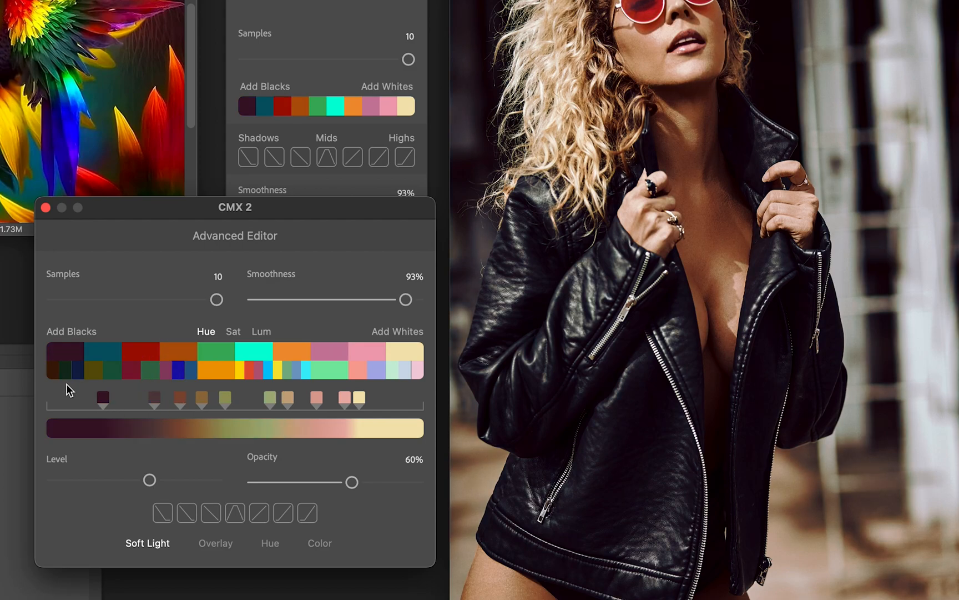
Step: Swap the fifth swatch for orange, the seventh for yellow and the sixth for cyan after trying red-orange
{"action": "left_click", "coordinate": [219, 371]}
{"action": "left_click", "coordinate": [250, 371]}
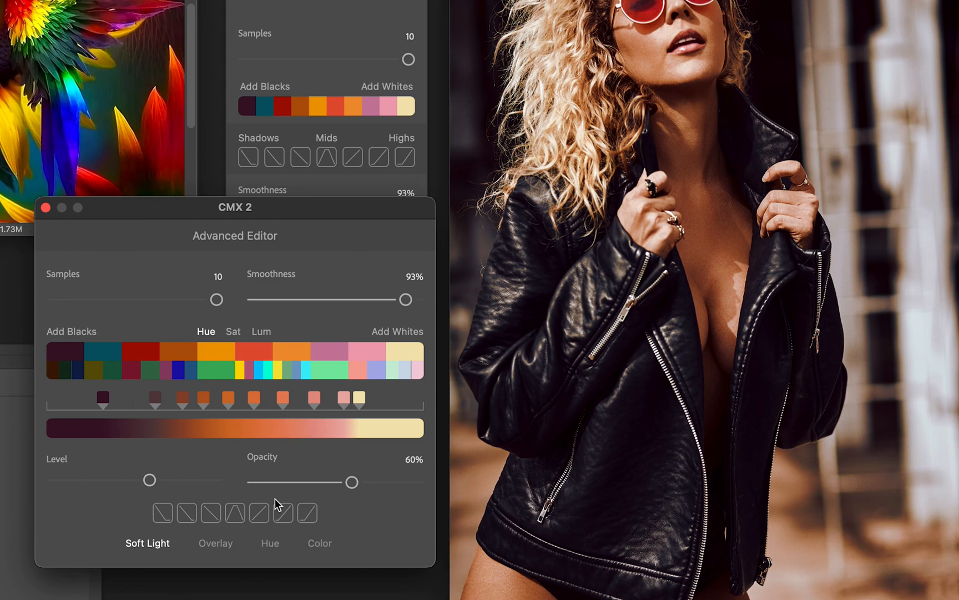
{"action": "left_click", "coordinate": [279, 371]}
{"action": "left_click", "coordinate": [268, 371]}
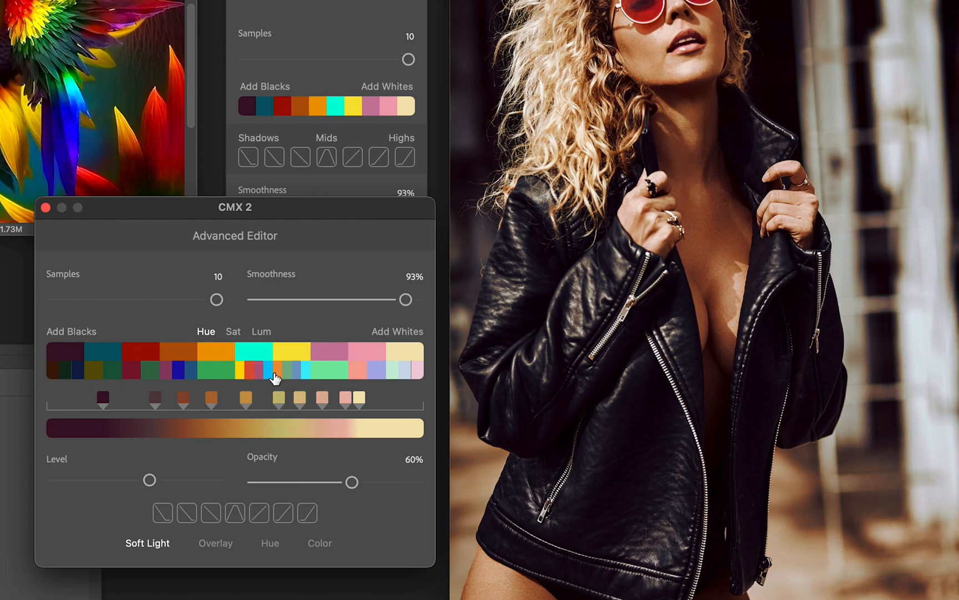
Step: Swap the tenth swatch for mint, the first for navy, the third for dark green and the fourth for blue
{"action": "left_click", "coordinate": [392, 372]}
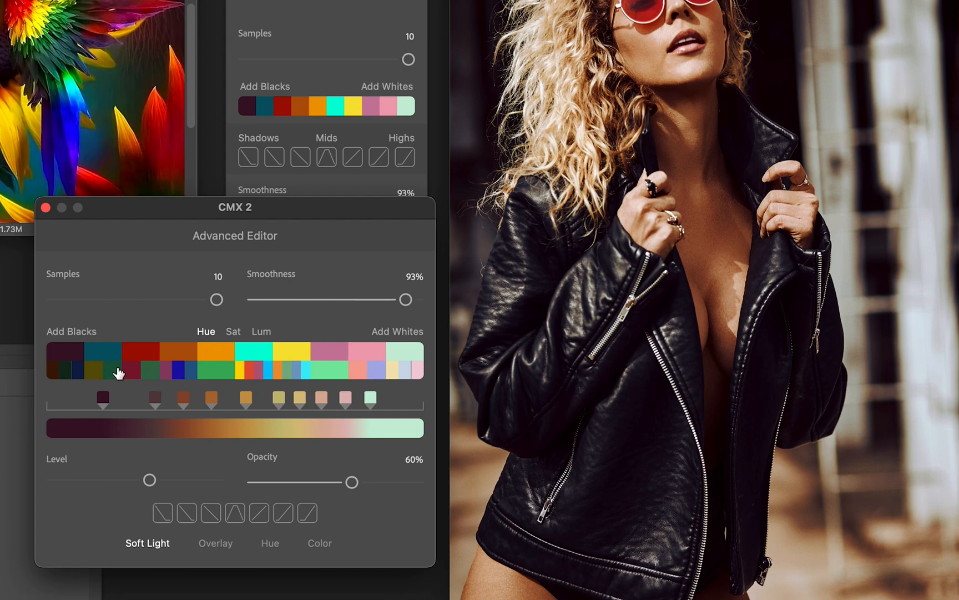
{"action": "left_click", "coordinate": [77, 378]}
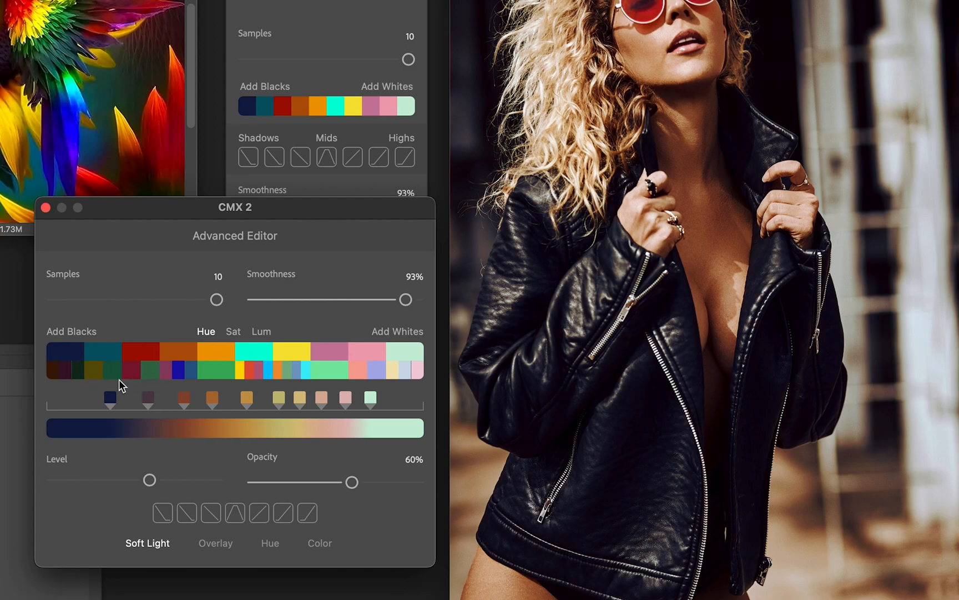
{"action": "left_click", "coordinate": [149, 371]}
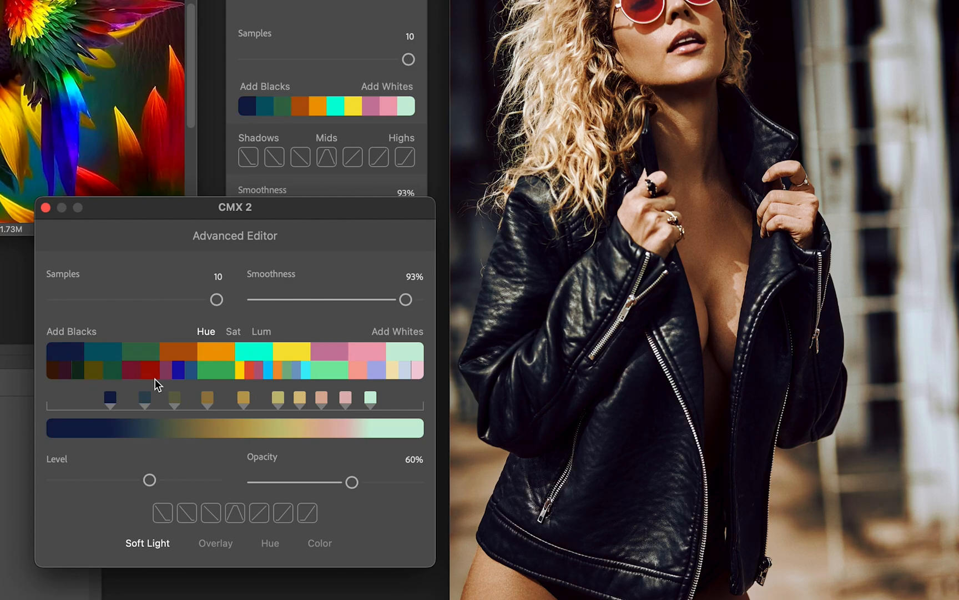
{"action": "left_click", "coordinate": [192, 378]}
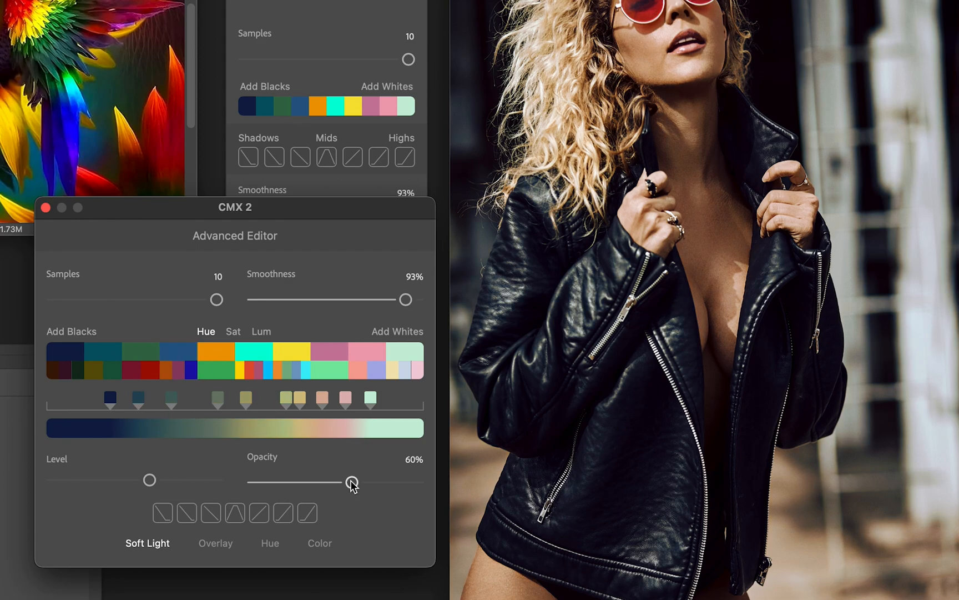
Step: Set the gradient opacity to 53% and the smoothness to 94%
{"action": "left_click_drag", "start_coordinate": [352, 482], "coordinate": [340, 482]}
{"action": "left_click_drag", "start_coordinate": [405, 299], "coordinate": [406, 299]}
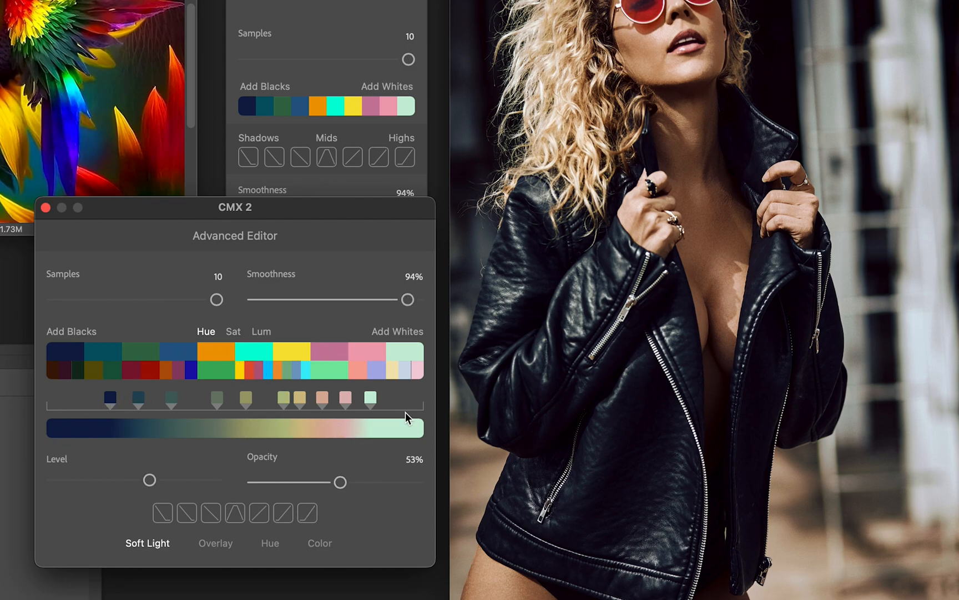
Step: Swap the seventh swatch for muted green, the fifth for green, the fourth for plum and the third for red
{"action": "left_click", "coordinate": [286, 371]}
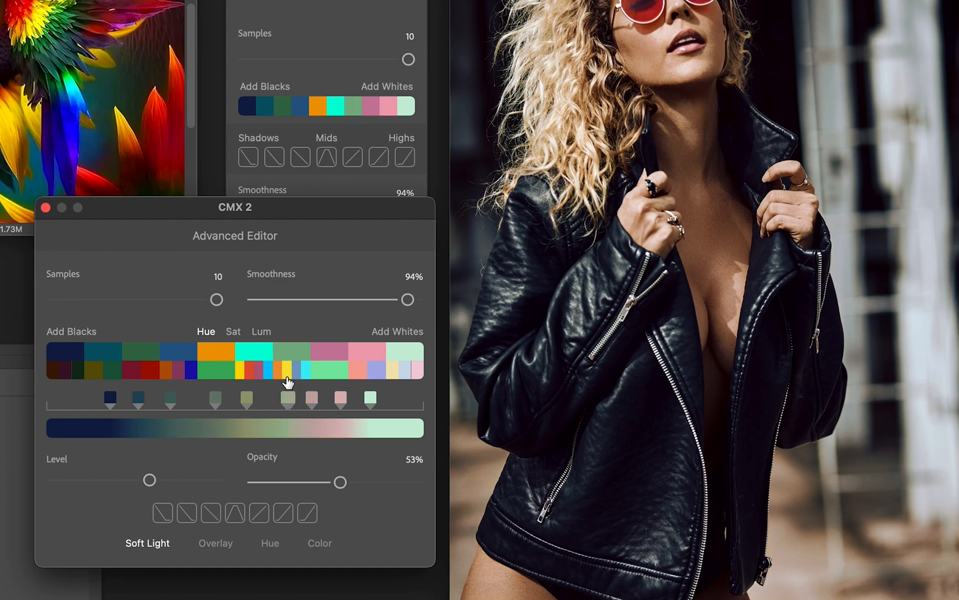
{"action": "left_click", "coordinate": [219, 371]}
{"action": "left_click", "coordinate": [177, 371]}
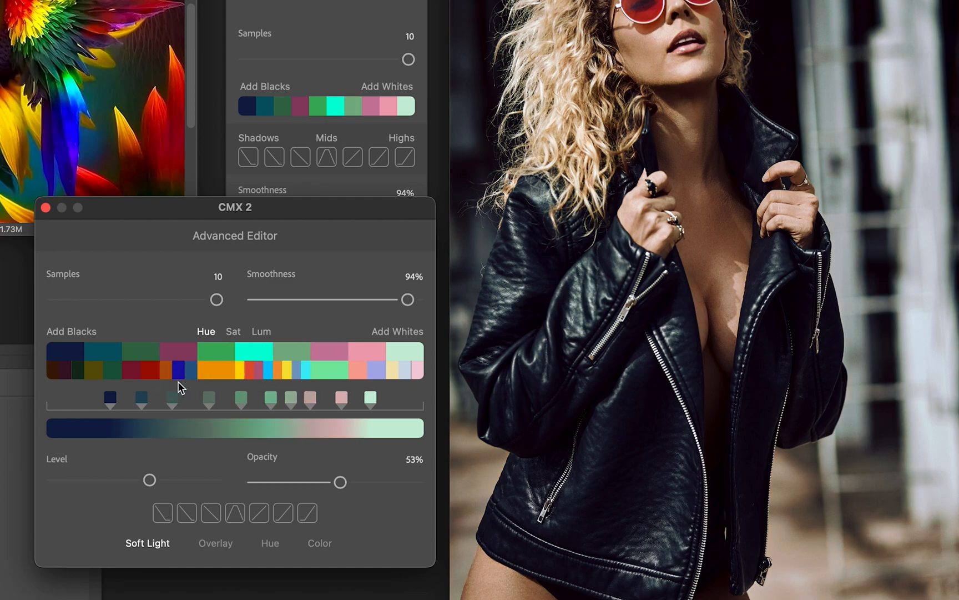
{"action": "left_click", "coordinate": [148, 372]}
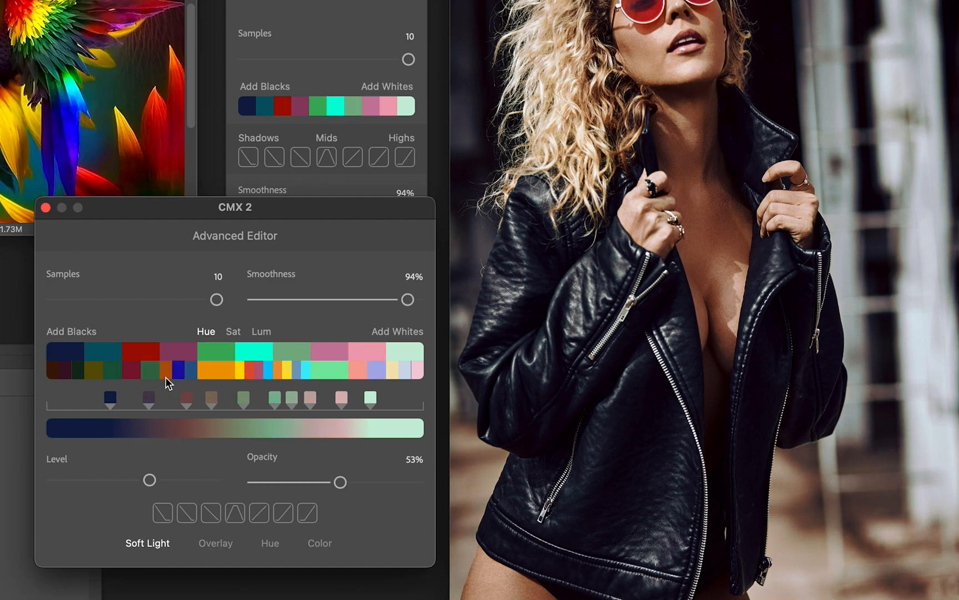
Step: Swap the ninth swatch for salmon, the tenth for cream and the sixth for yellow, and try mint in the eighth before restoring mauve
{"action": "left_click", "coordinate": [358, 371]}
{"action": "left_click", "coordinate": [333, 370]}
{"action": "left_click", "coordinate": [391, 370]}
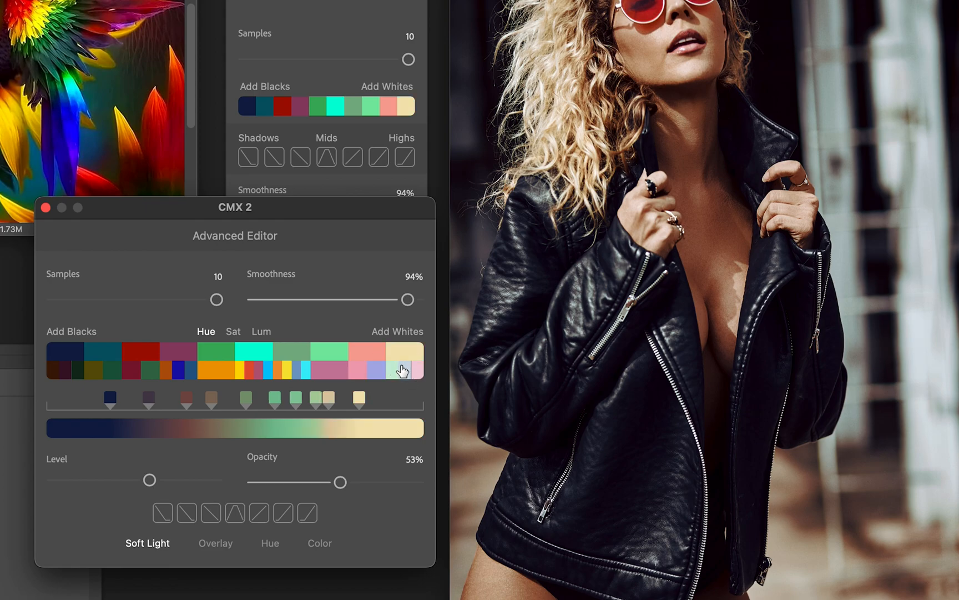
{"action": "left_click", "coordinate": [248, 371]}
{"action": "left_click", "coordinate": [240, 377]}
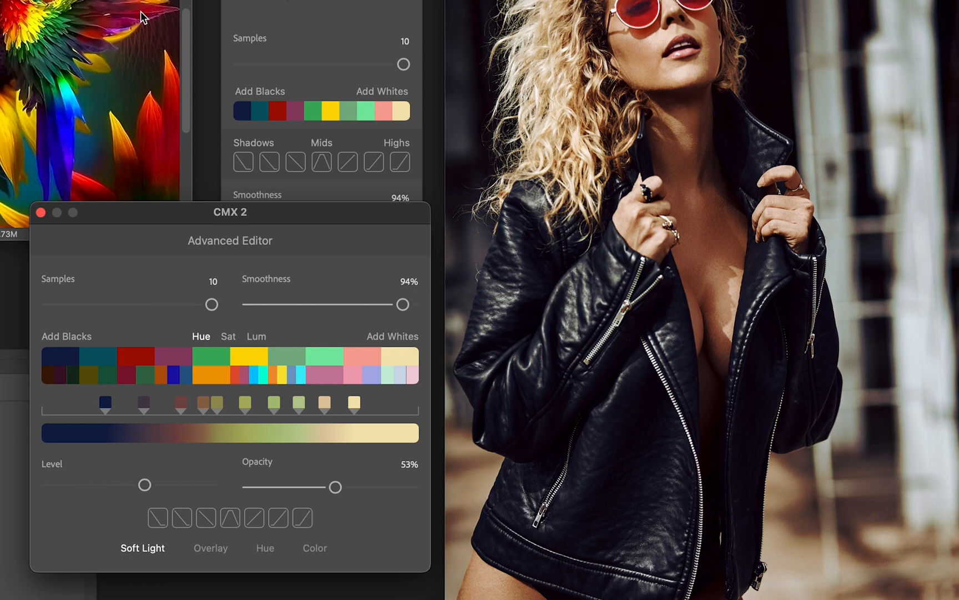
{"action": "left_click", "coordinate": [319, 375]}
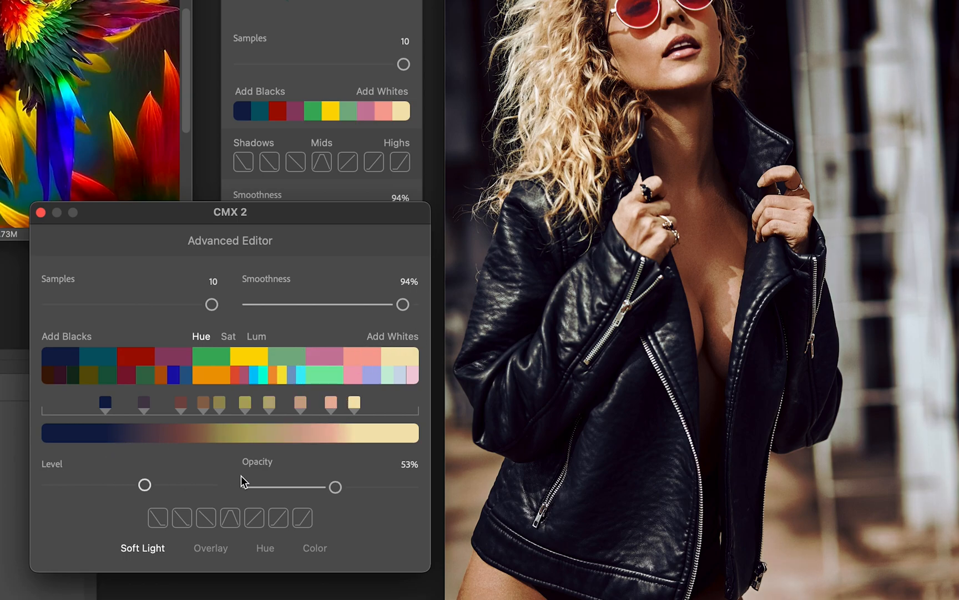
Step: Set the gradient smoothness to 97% and close the Advanced Editor
{"action": "left_click_drag", "start_coordinate": [402, 304], "coordinate": [408, 306]}
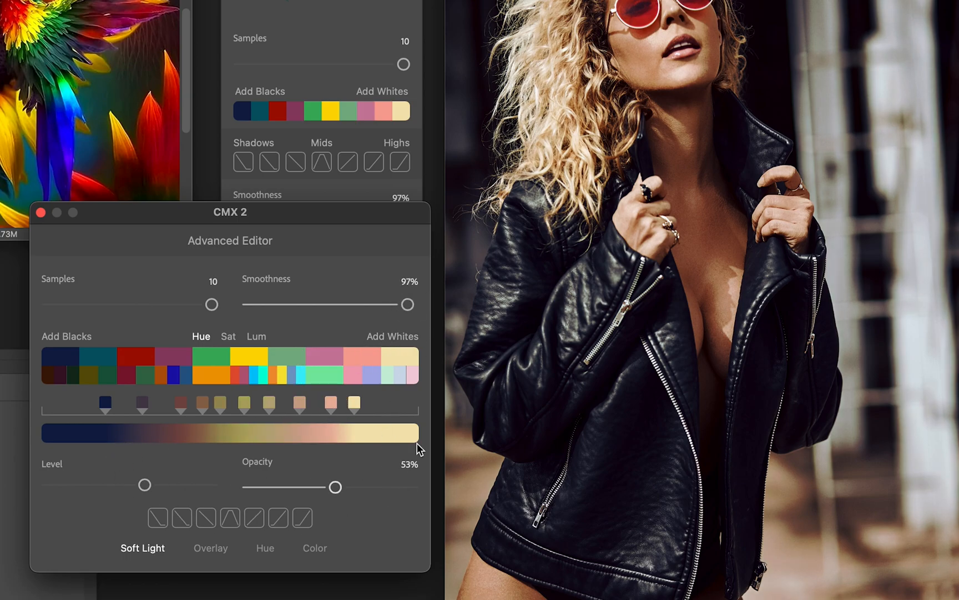
{"action": "left_click", "coordinate": [41, 211]}
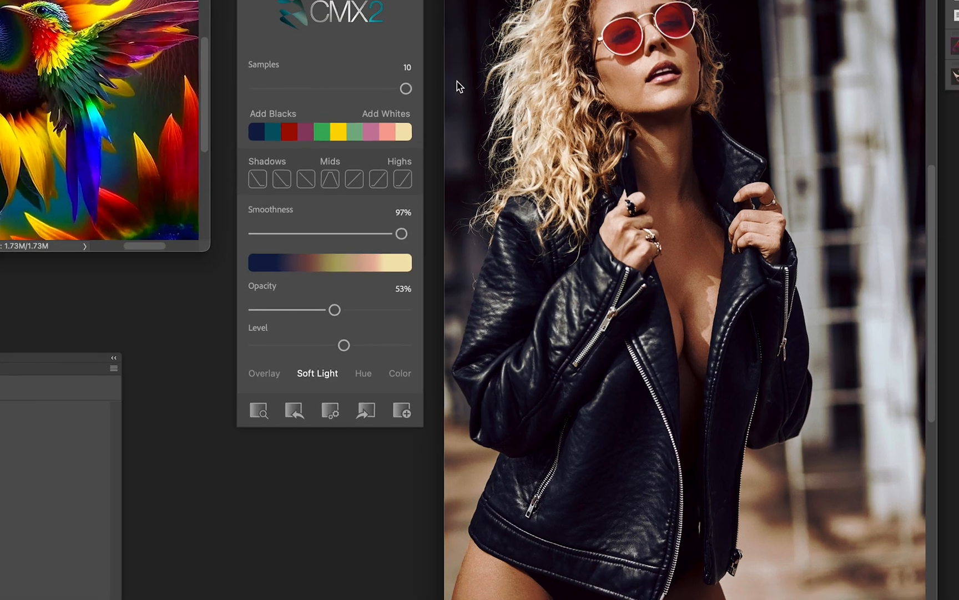
Step: Apply the first highlights curve and raise the opacity to about 75%, comparing before and after by toggling the CMX 2.5 group's visibility
{"action": "left_click", "coordinate": [833, 106]}
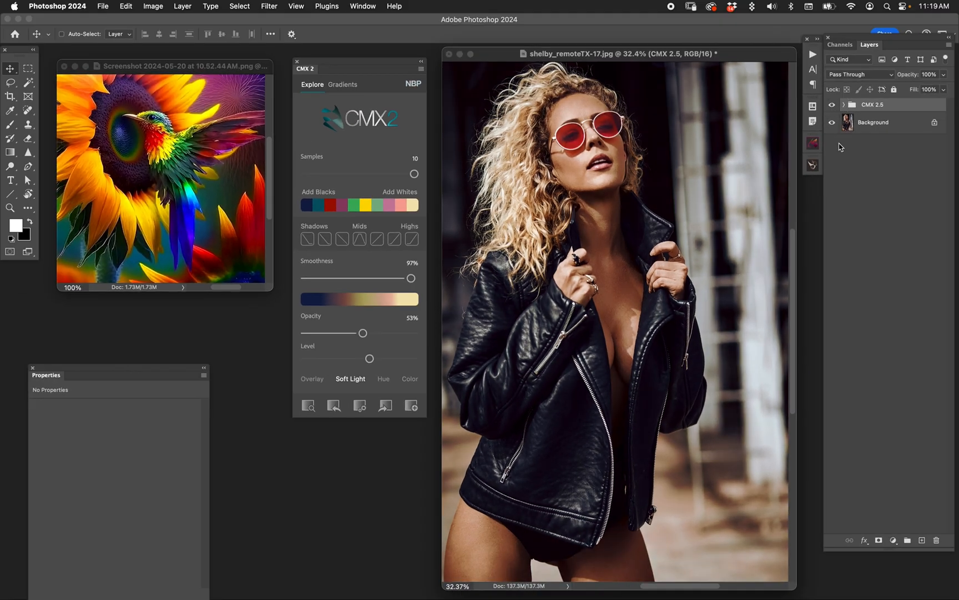
{"action": "left_click", "coordinate": [833, 105]}
{"action": "left_click", "coordinate": [376, 242]}
{"action": "left_click_drag", "start_coordinate": [365, 333], "coordinate": [388, 332]}
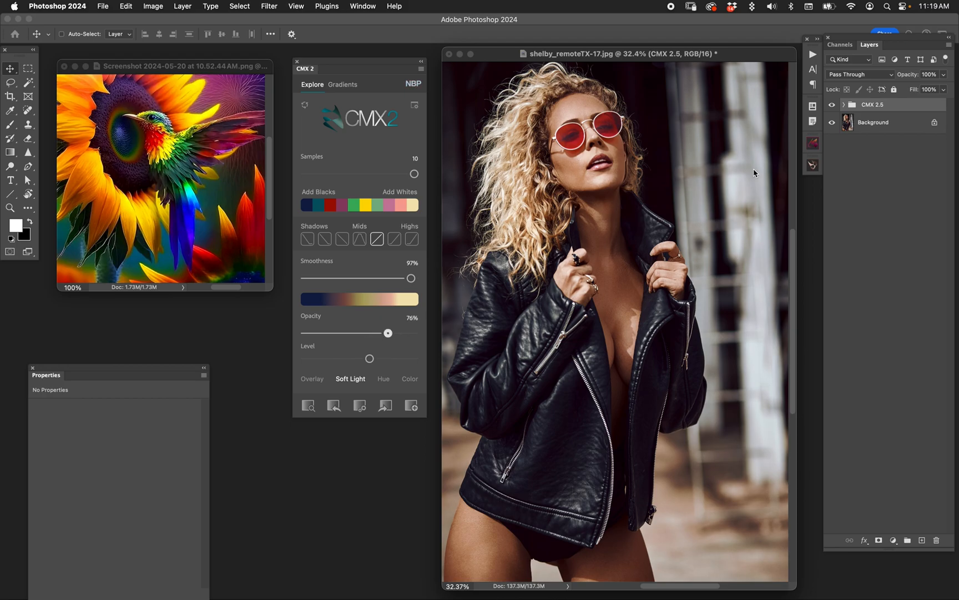
{"action": "left_click", "coordinate": [834, 110]}
{"action": "left_click", "coordinate": [834, 109]}
Step: Apply the midtones curve twice and raise the gradient's level
{"action": "left_click", "coordinate": [361, 241]}
{"action": "left_click", "coordinate": [361, 241]}
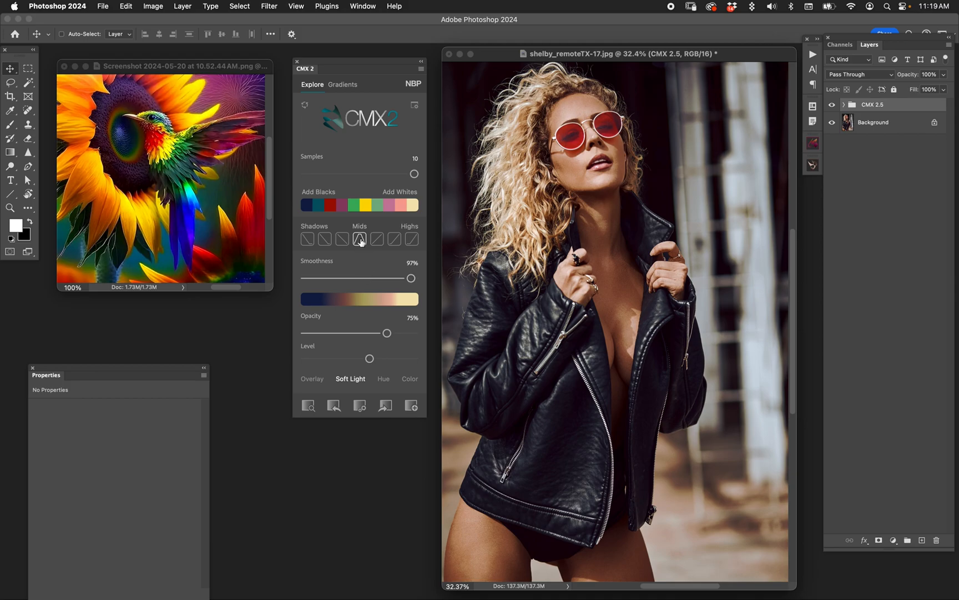
{"action": "left_click_drag", "start_coordinate": [369, 358], "coordinate": [387, 357]}
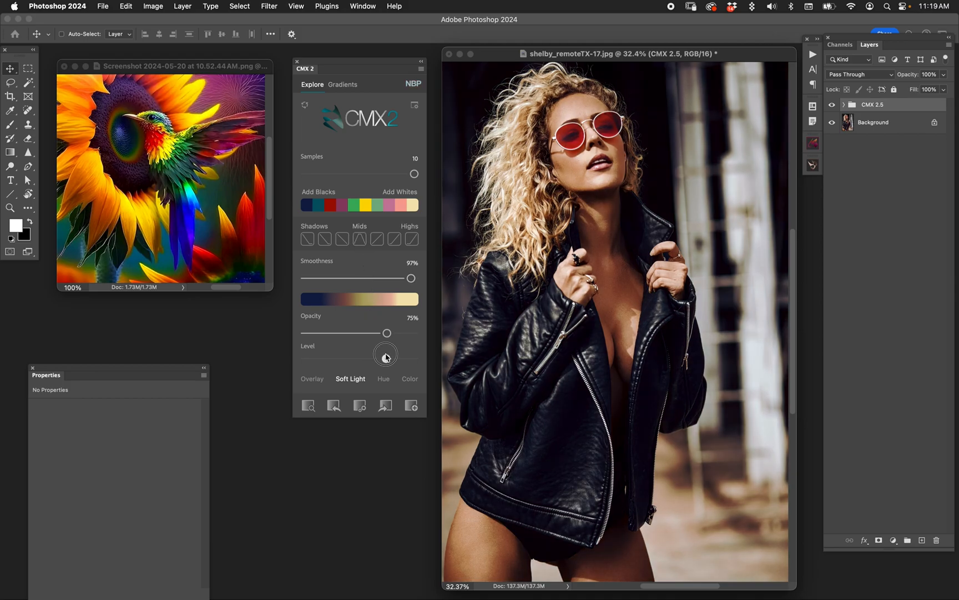
Step: Reopen the Advanced Editor, place it clear of the portrait, and raise the level slightly
{"action": "left_click", "coordinate": [368, 405]}
{"action": "left_click_drag", "start_coordinate": [502, 144], "coordinate": [331, 256]}
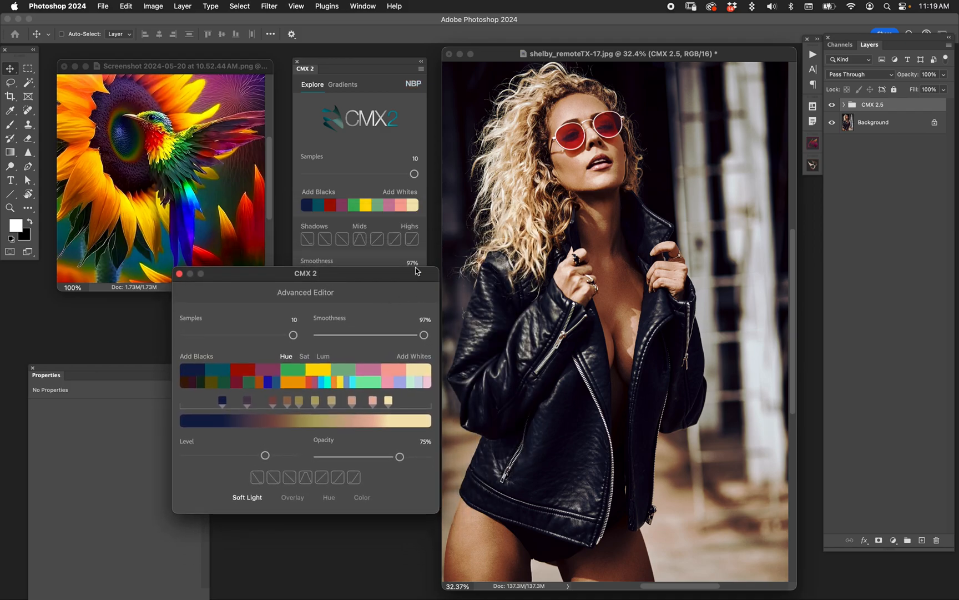
{"action": "left_click_drag", "start_coordinate": [417, 271], "coordinate": [402, 349]}
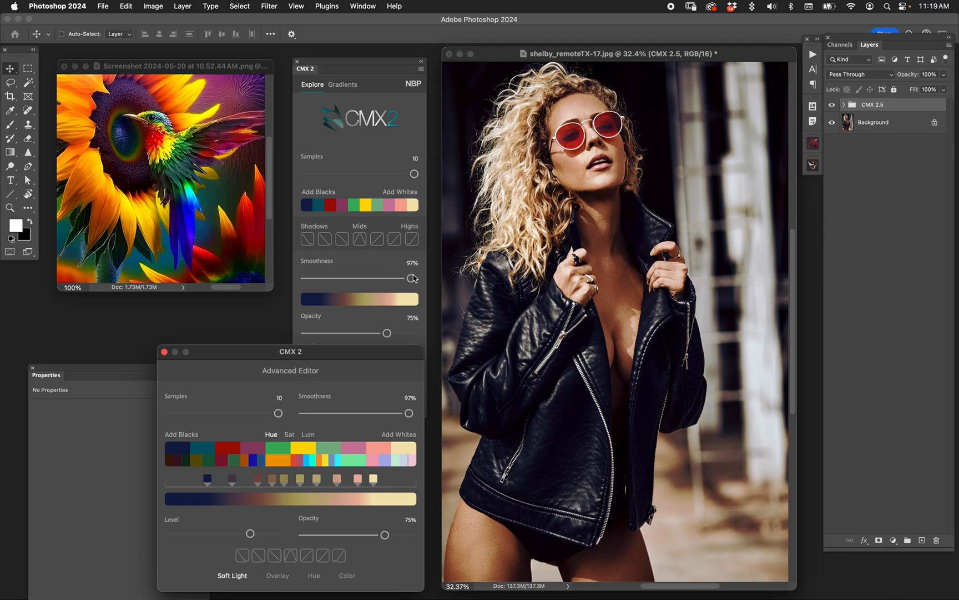
{"action": "left_click_drag", "start_coordinate": [392, 357], "coordinate": [377, 244]}
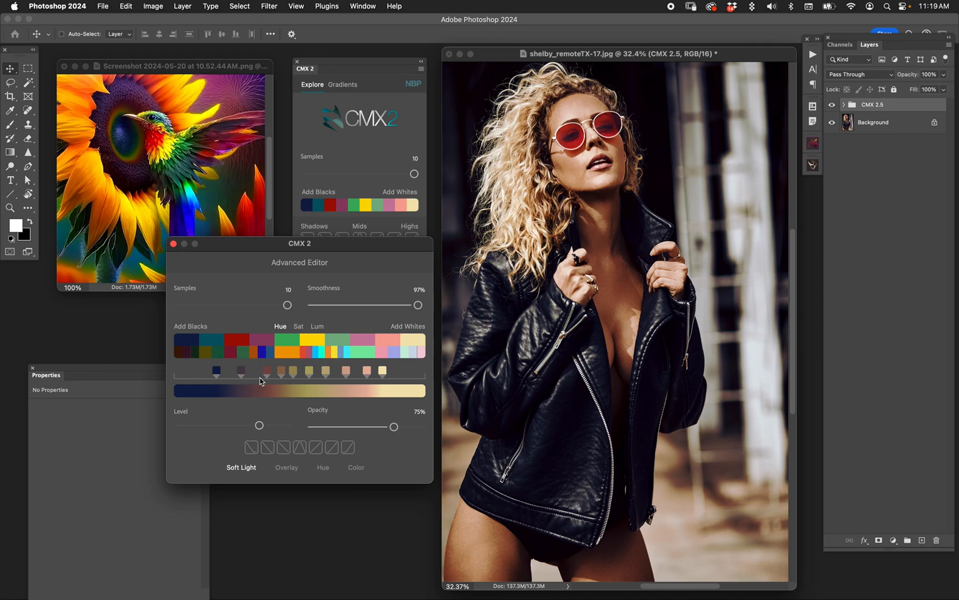
{"action": "left_click_drag", "start_coordinate": [262, 426], "coordinate": [266, 425]}
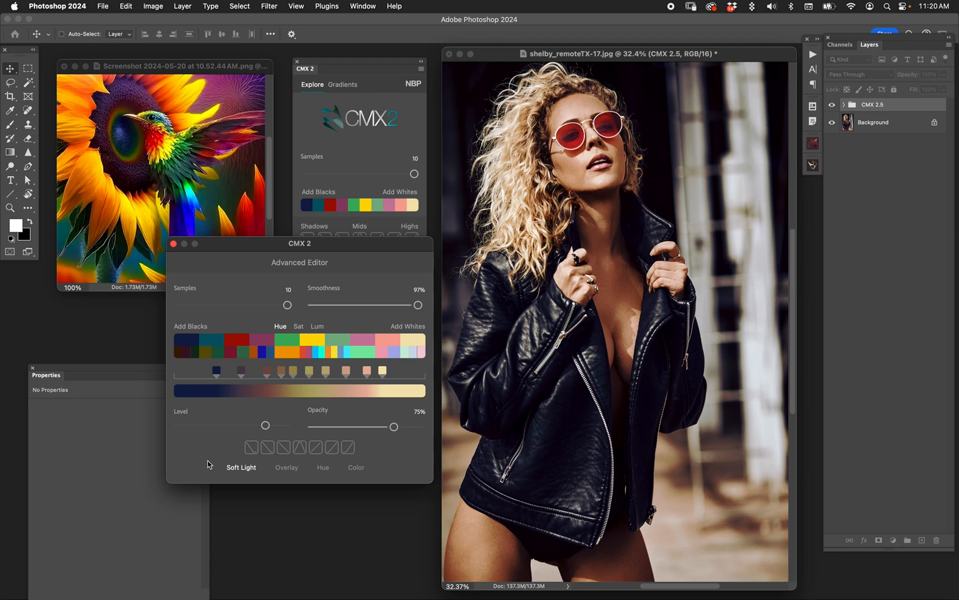
Step: Try excluding the red third swatch from the gradient, restore it, and exclude the green fifth swatch instead
{"action": "left_click", "coordinate": [239, 344]}
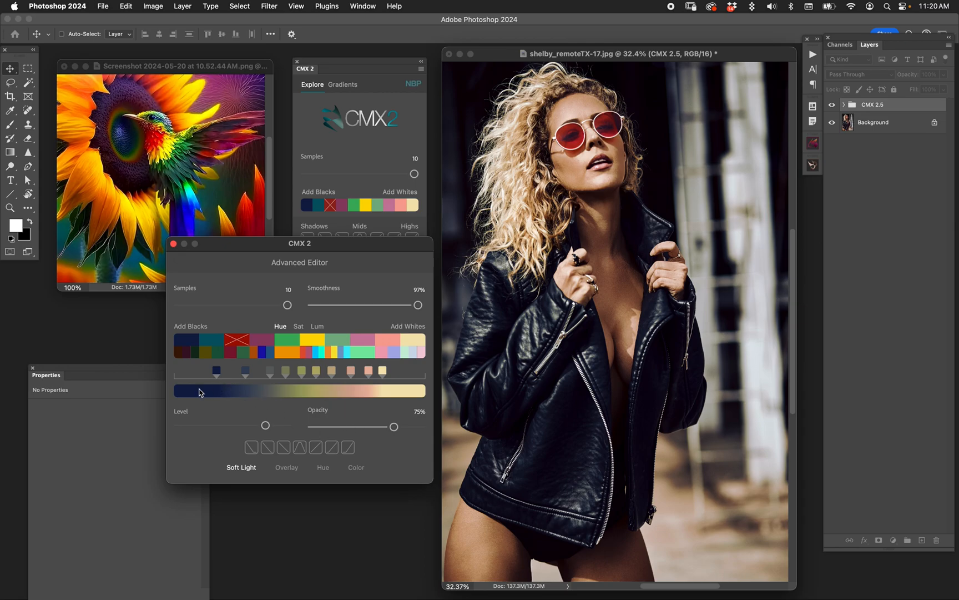
{"action": "left_click", "coordinate": [240, 343]}
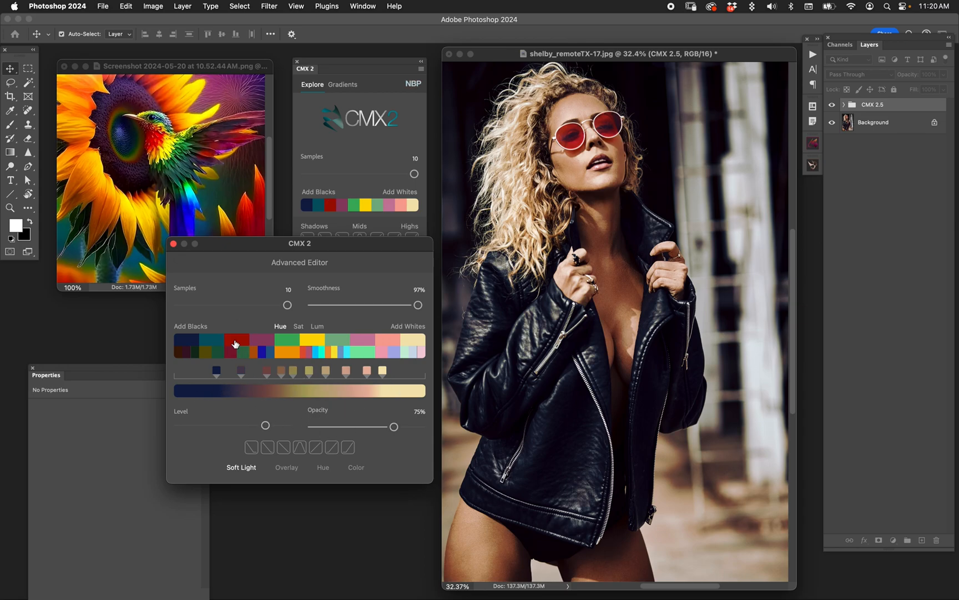
{"action": "left_click", "coordinate": [288, 341], "text": "super"}
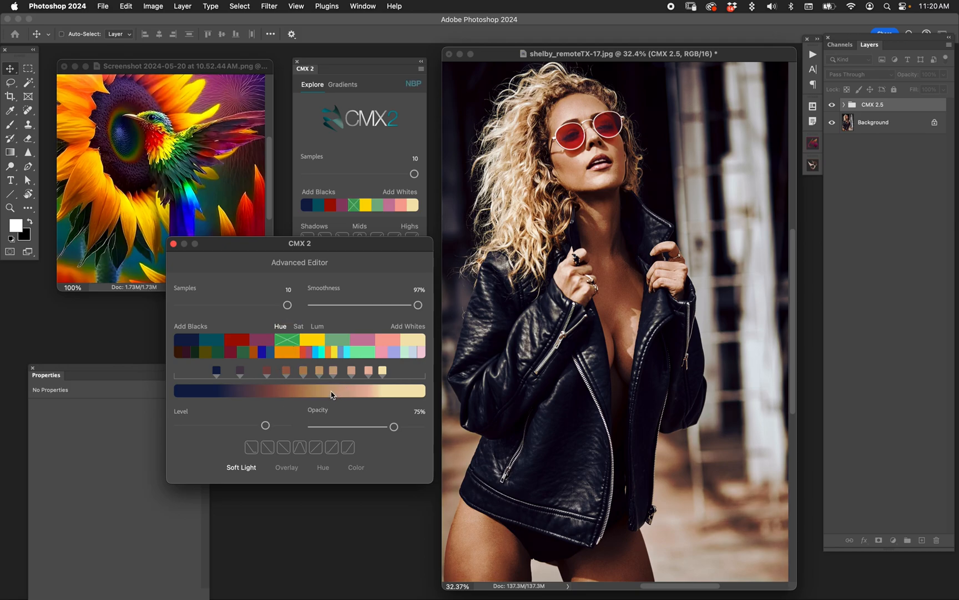
Step: Swap the sixth swatch for red-orange, fourth for burnt orange, second for olive and first for dark brown, and try crimson in the third before restoring red
{"action": "left_click", "coordinate": [303, 353]}
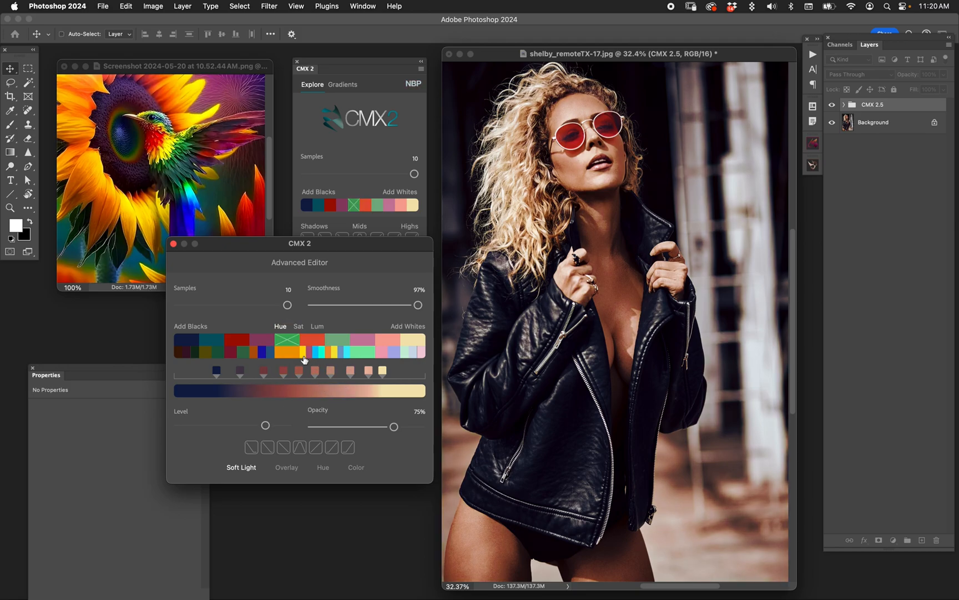
{"action": "left_click", "coordinate": [255, 353]}
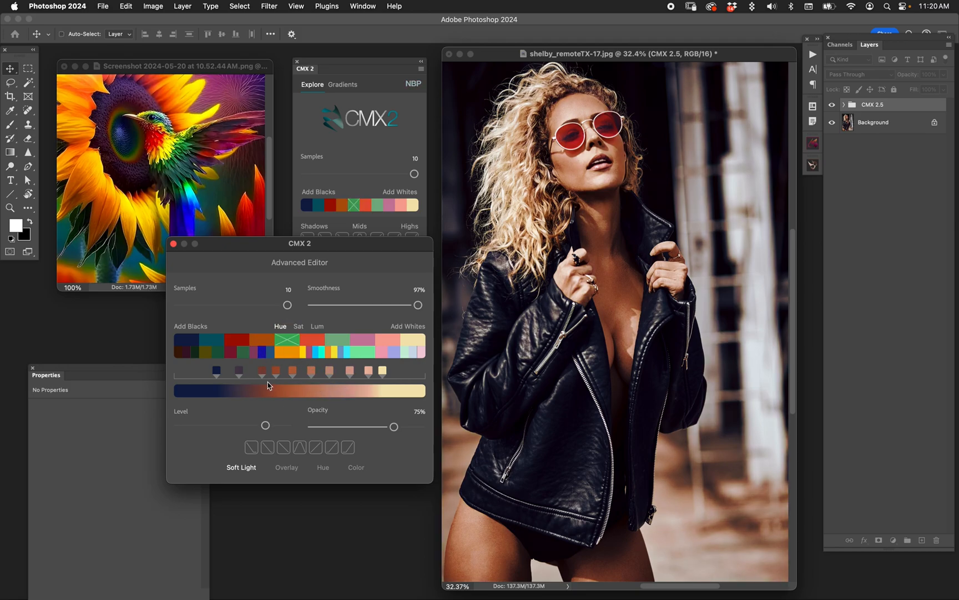
{"action": "left_click", "coordinate": [204, 354]}
{"action": "left_click", "coordinate": [178, 355]}
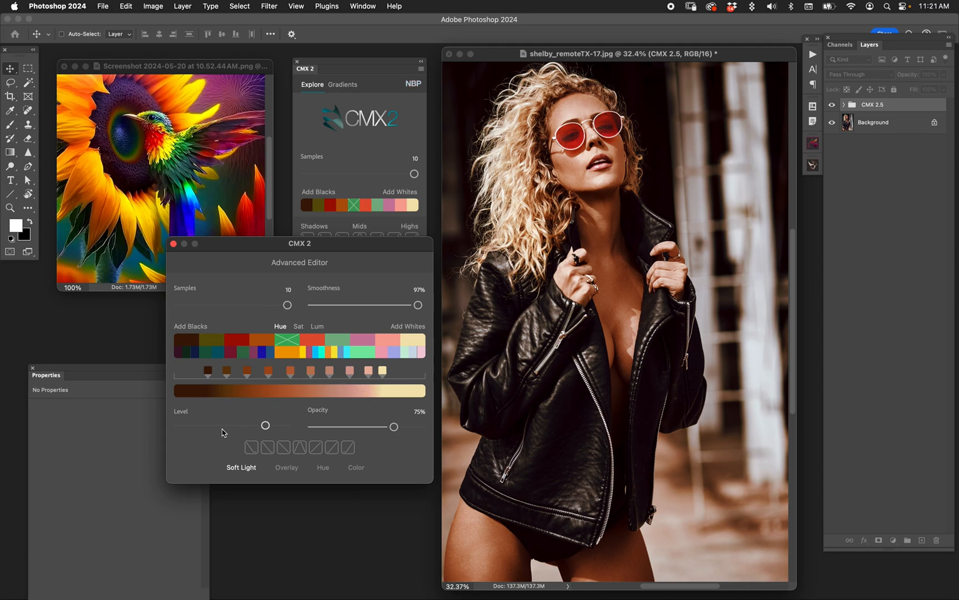
{"action": "left_click", "coordinate": [233, 357]}
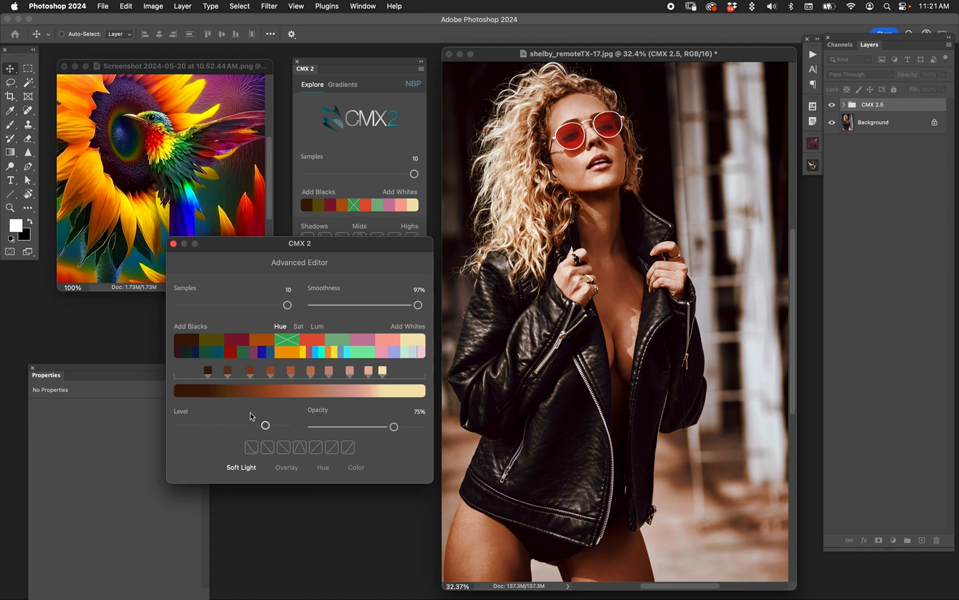
{"action": "left_click", "coordinate": [236, 357]}
Step: Switch swatch adjustment to saturation and desaturate the red third swatch
{"action": "left_click", "coordinate": [299, 327]}
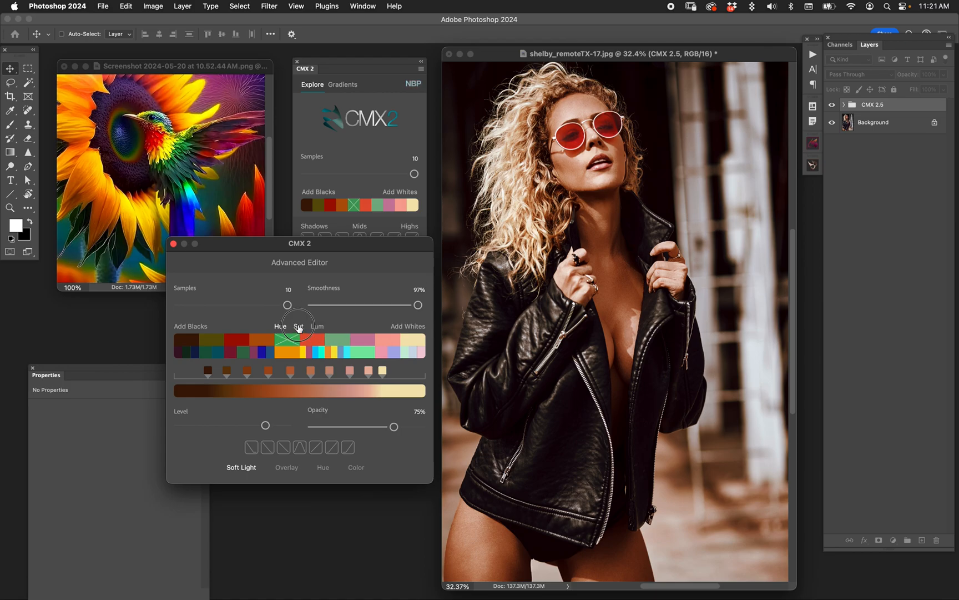
{"action": "left_click", "coordinate": [244, 342]}
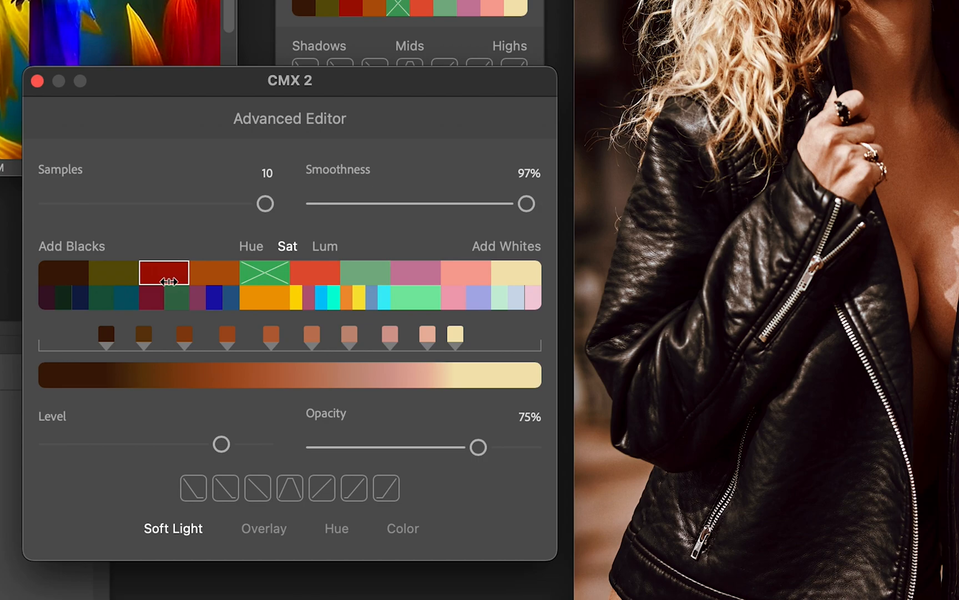
{"action": "mouse_move", "coordinate": [169, 274]}
{"action": "left_mouse_down"}
{"action": "mouse_move", "coordinate": [67, 278]}
{"action": "mouse_move", "coordinate": [259, 273]}
{"action": "mouse_move", "coordinate": [126, 279]}
{"action": "left_mouse_up"}
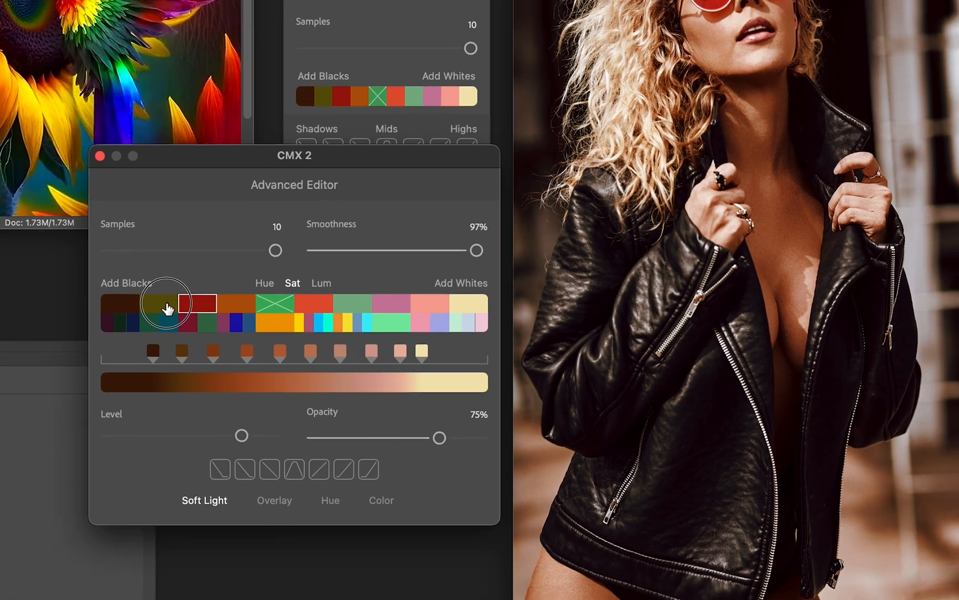
{"action": "left_click_drag", "start_coordinate": [167, 304], "coordinate": [93, 309]}
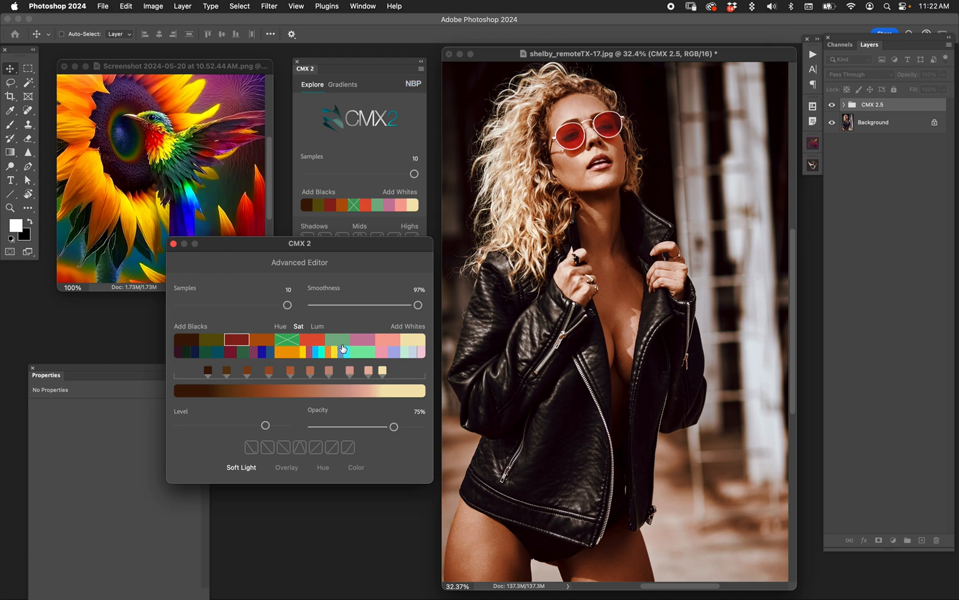
Step: Swap the seventh swatch for orange and shift the hue of the red-orange sixth swatch toward orange
{"action": "left_click", "coordinate": [331, 353]}
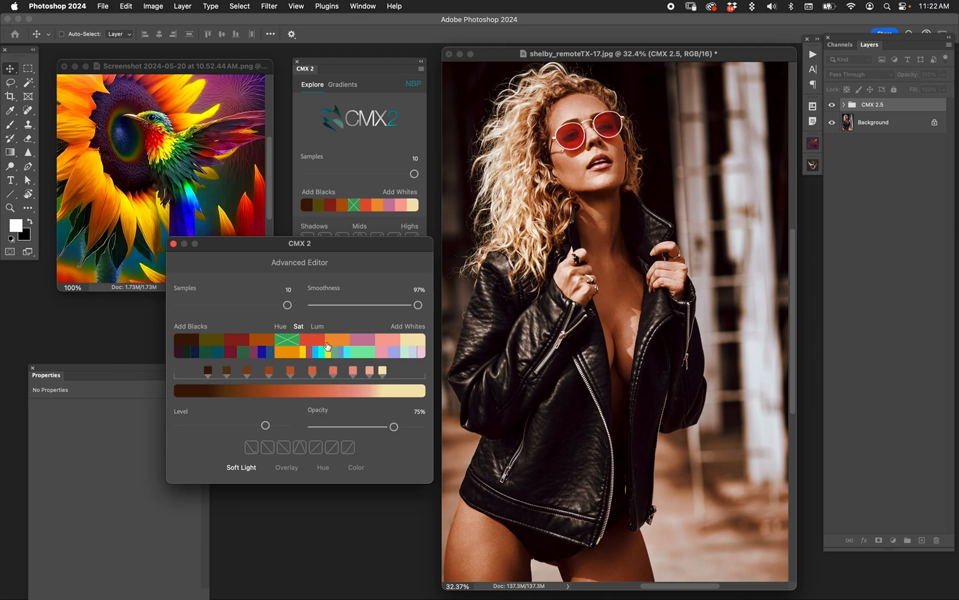
{"action": "left_click", "coordinate": [316, 342]}
{"action": "left_click", "coordinate": [280, 327]}
{"action": "mouse_move", "coordinate": [330, 339]}
{"action": "left_mouse_down"}
{"action": "mouse_move", "coordinate": [355, 339]}
{"action": "mouse_move", "coordinate": [281, 347]}
{"action": "mouse_move", "coordinate": [334, 347]}
{"action": "left_mouse_up"}
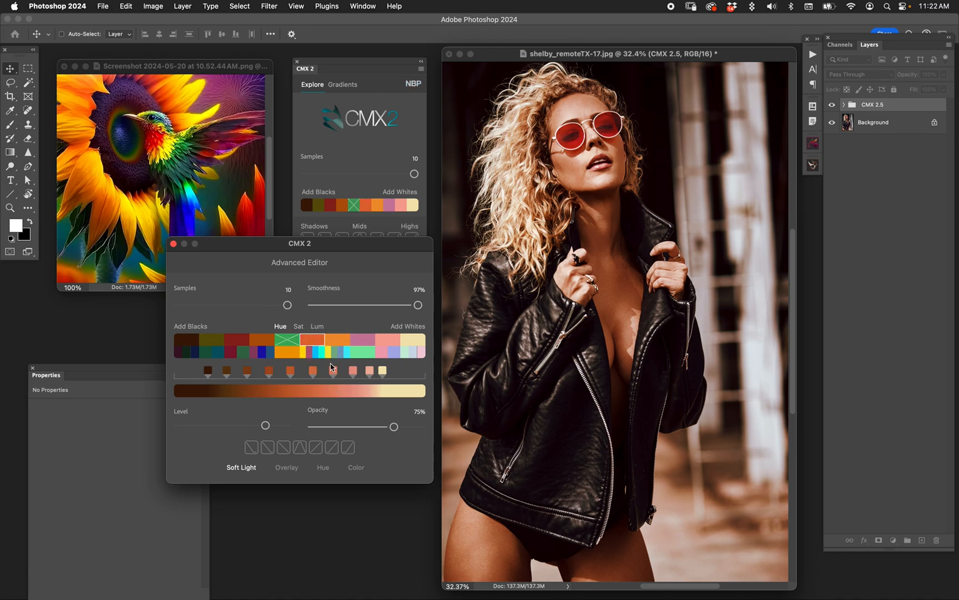
Step: Lighten the orange seventh swatch by raising its luminance
{"action": "left_click", "coordinate": [332, 339]}
{"action": "mouse_move", "coordinate": [339, 341]}
{"action": "left_mouse_down"}
{"action": "mouse_move", "coordinate": [379, 342]}
{"action": "mouse_move", "coordinate": [314, 349]}
{"action": "mouse_move", "coordinate": [353, 347]}
{"action": "left_mouse_up"}
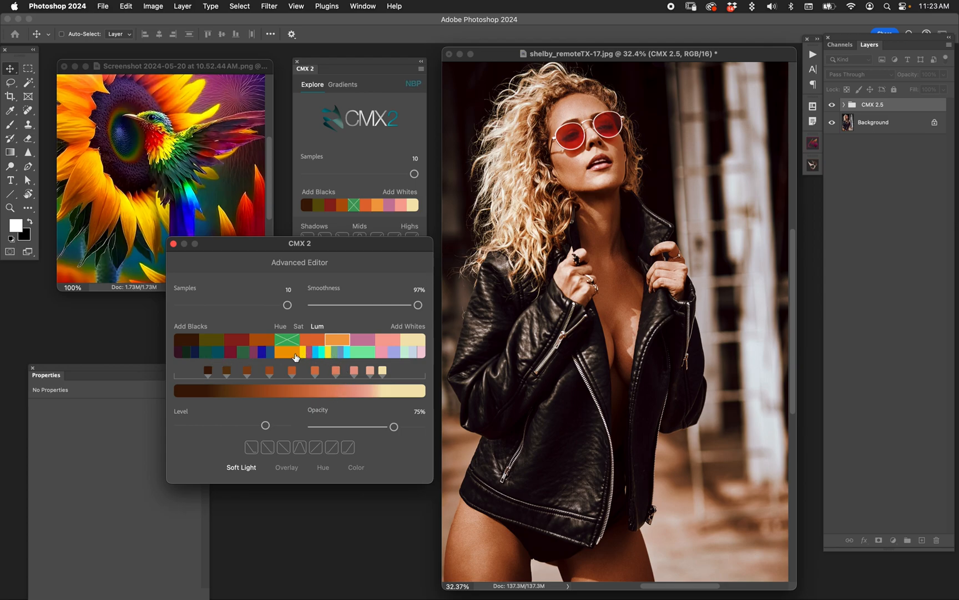
Step: Toggle the green fifth swatch on and off in the Advanced Editor to compare its effect on the gradient
{"action": "left_click", "coordinate": [238, 340]}
{"action": "left_click", "coordinate": [319, 342]}
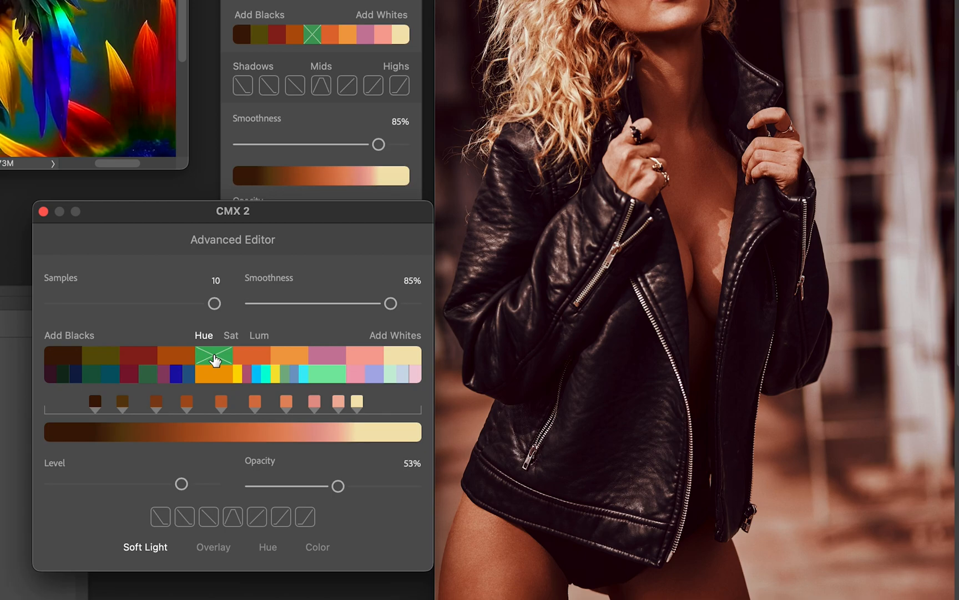
{"action": "left_click", "coordinate": [215, 360]}
{"action": "left_click", "coordinate": [215, 359]}
{"action": "left_click", "coordinate": [215, 360]}
{"action": "left_click", "coordinate": [215, 359]}
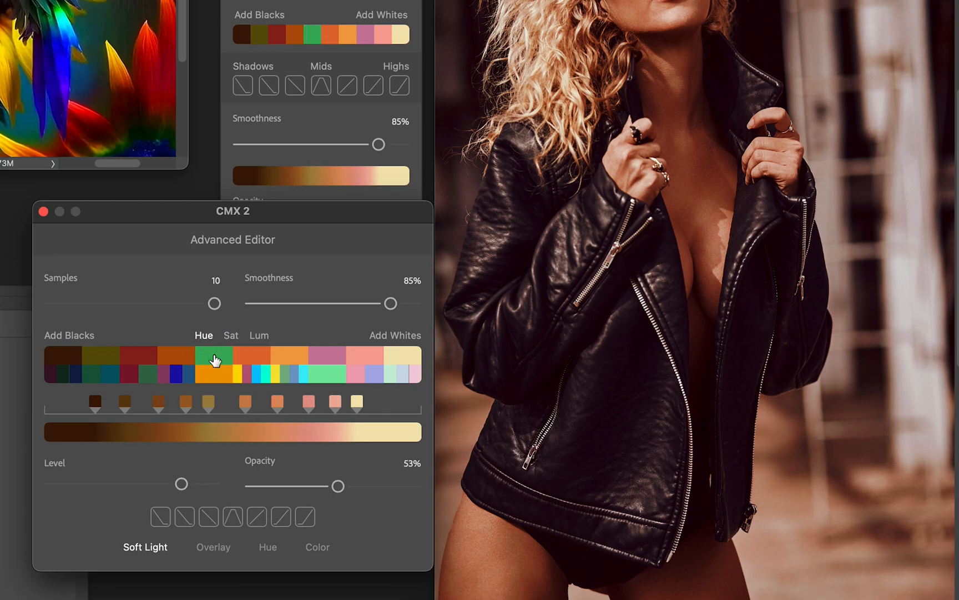
Step: Disable the red-orange sixth and orange seventh swatches, and re-enable them together with the green fifth swatch
{"action": "left_click", "coordinate": [300, 359]}
{"action": "left_click", "coordinate": [252, 354]}
{"action": "left_click", "coordinate": [251, 353]}
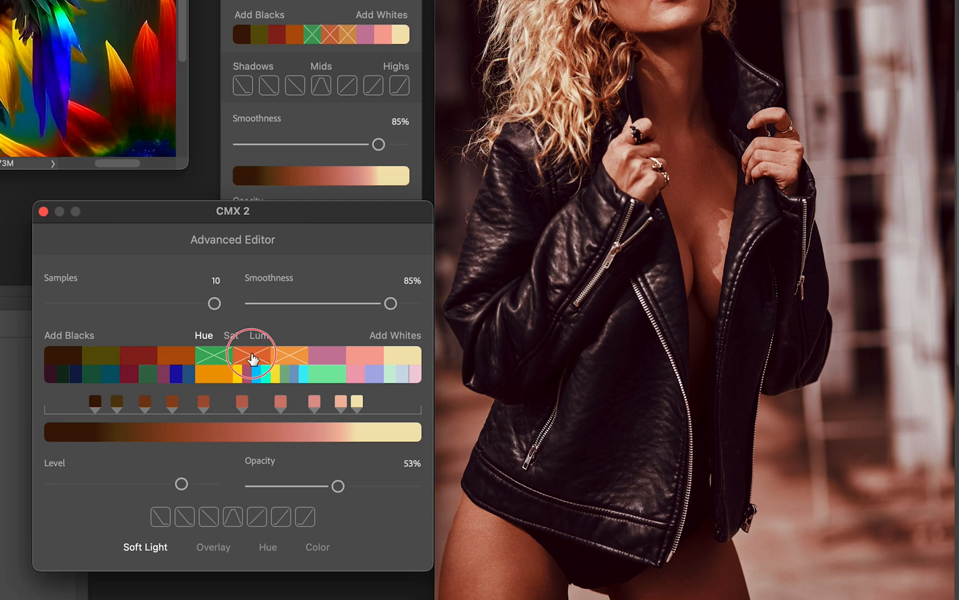
{"action": "left_click", "coordinate": [292, 360]}
{"action": "left_click", "coordinate": [220, 358]}
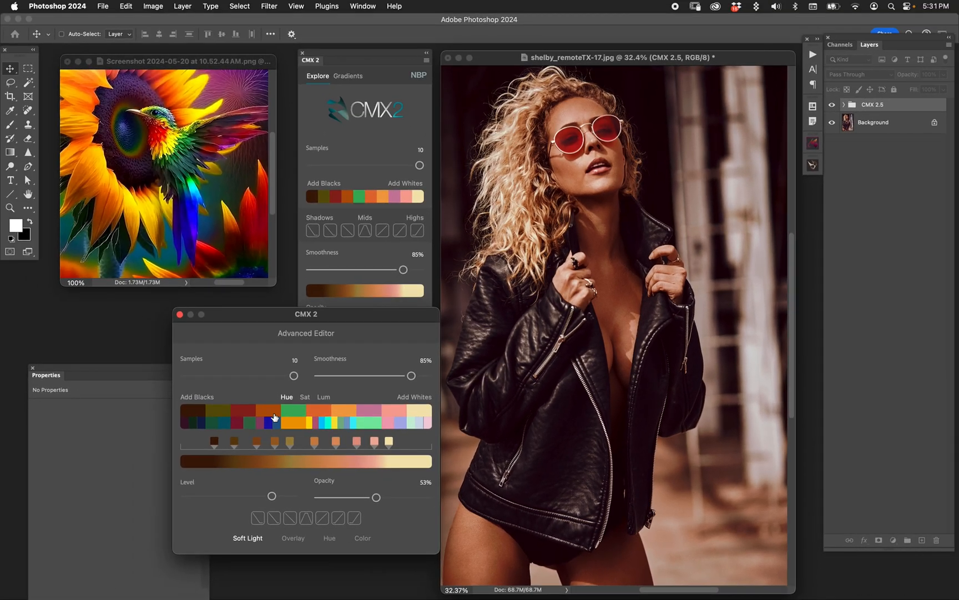
Step: Preview in isolation the portrait areas affected by the burnt orange fourth swatch and the mauve eighth swatch
{"action": "left_click", "coordinate": [268, 414]}
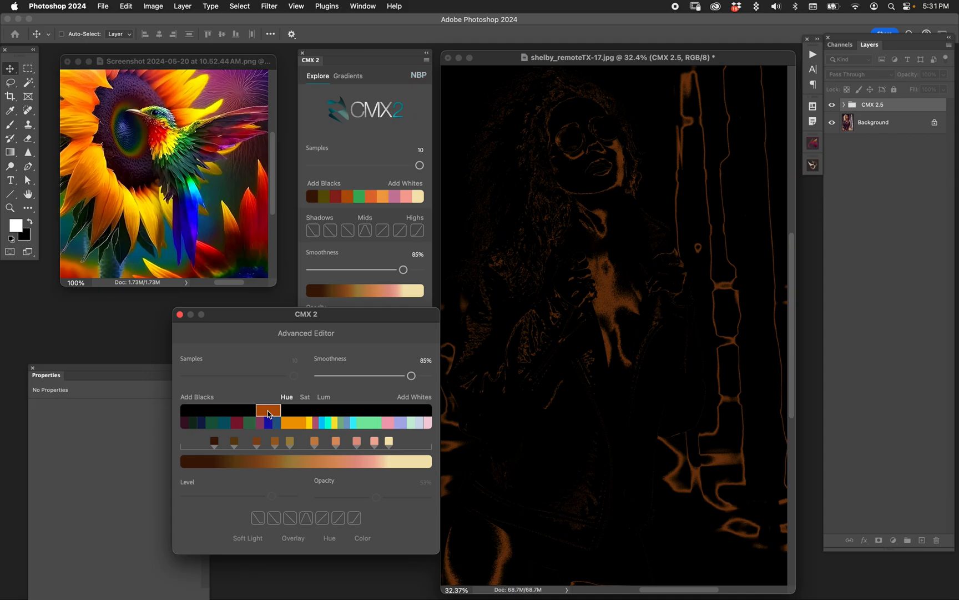
{"action": "left_click", "coordinate": [268, 414]}
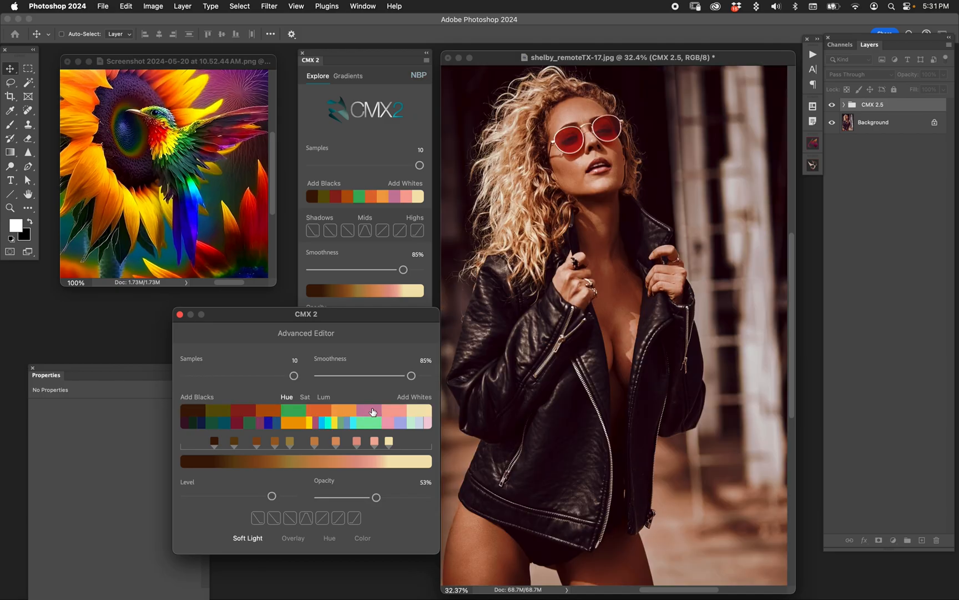
{"action": "left_click", "coordinate": [373, 411]}
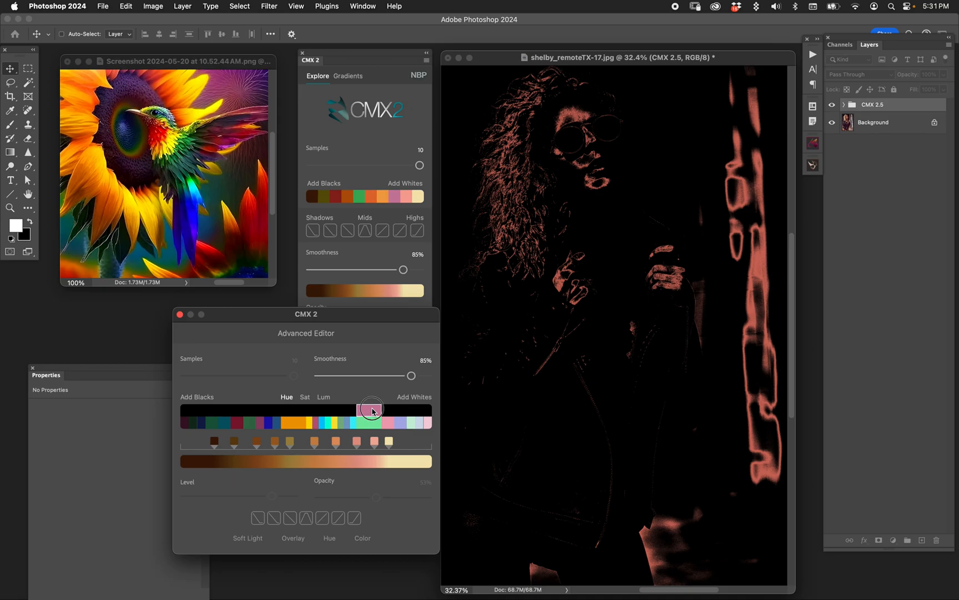
{"action": "left_click", "coordinate": [372, 411]}
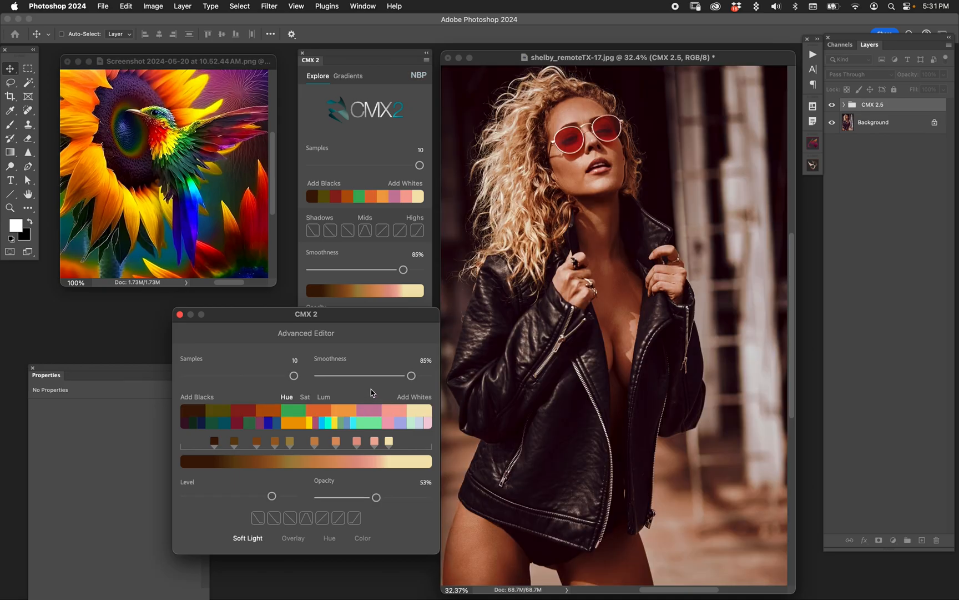
Step: Shift the fifth swatch's hue to teal, the sixth toward red and the seventh toward deeper orange, and reset the fifth to green
{"action": "left_click", "coordinate": [292, 413]}
{"action": "left_click_drag", "start_coordinate": [298, 412], "coordinate": [413, 414]}
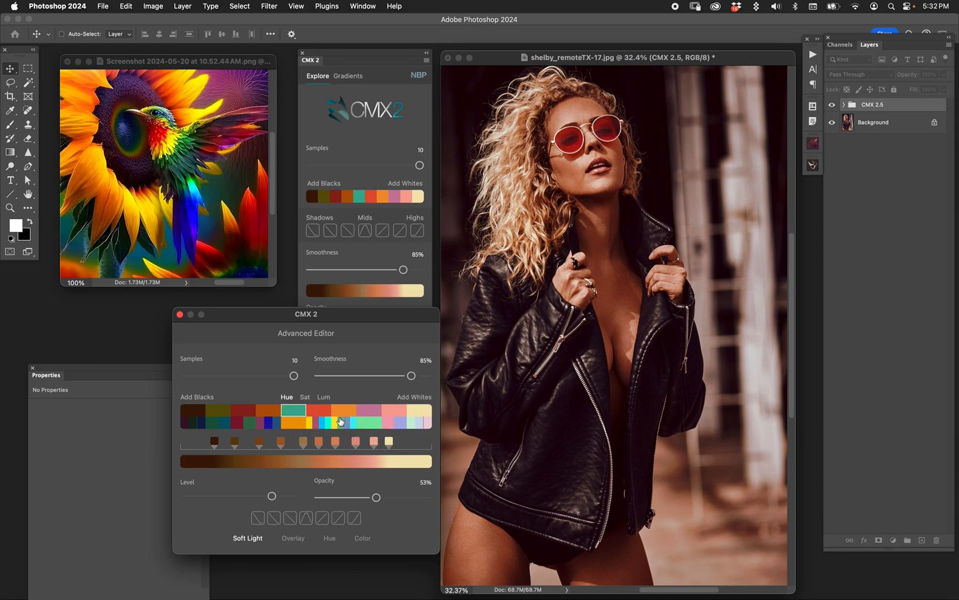
{"action": "left_click", "coordinate": [347, 406]}
{"action": "left_click", "coordinate": [268, 412]}
{"action": "left_click", "coordinate": [381, 412]}
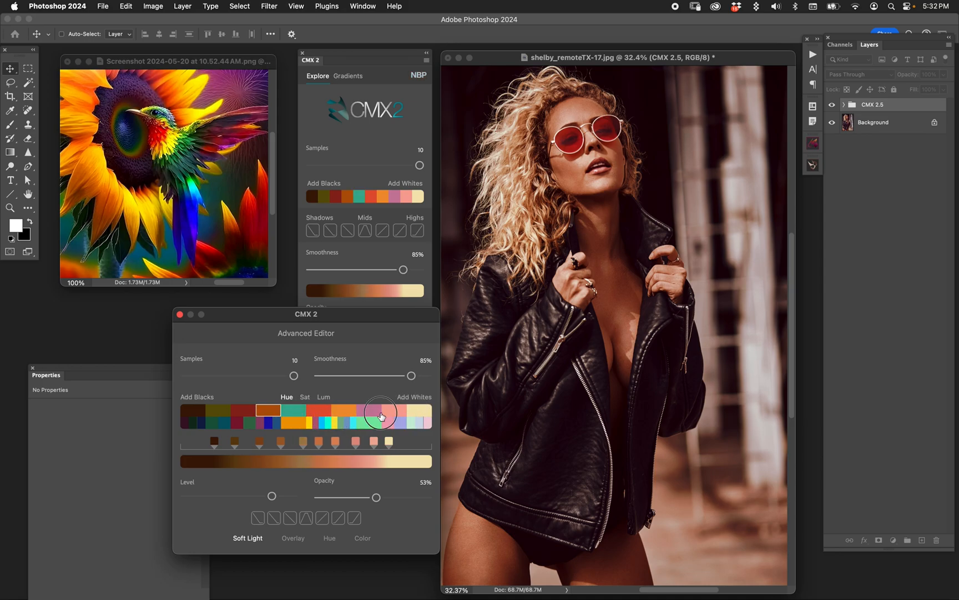
{"action": "left_click", "coordinate": [300, 413]}
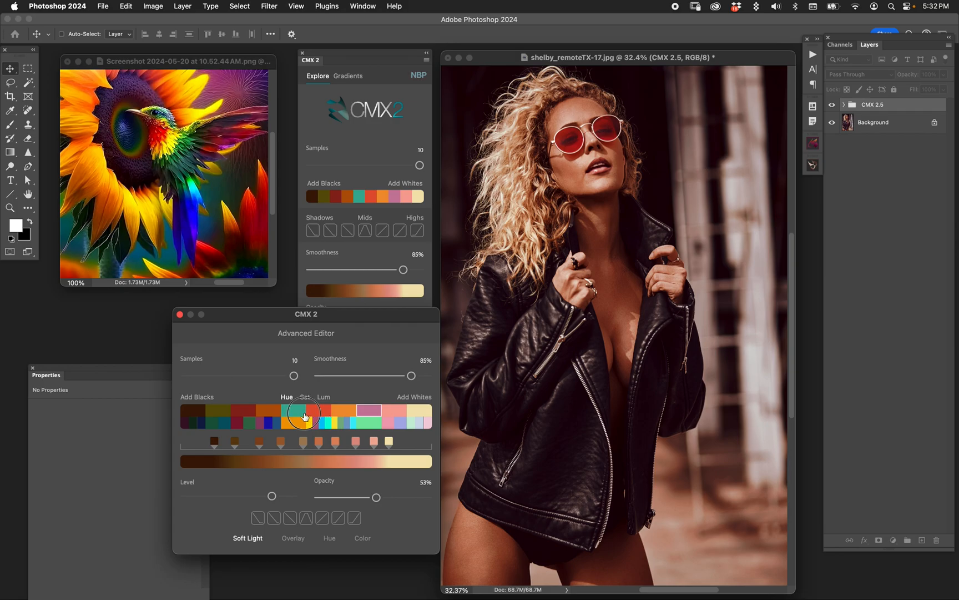
{"action": "left_click", "coordinate": [300, 413]}
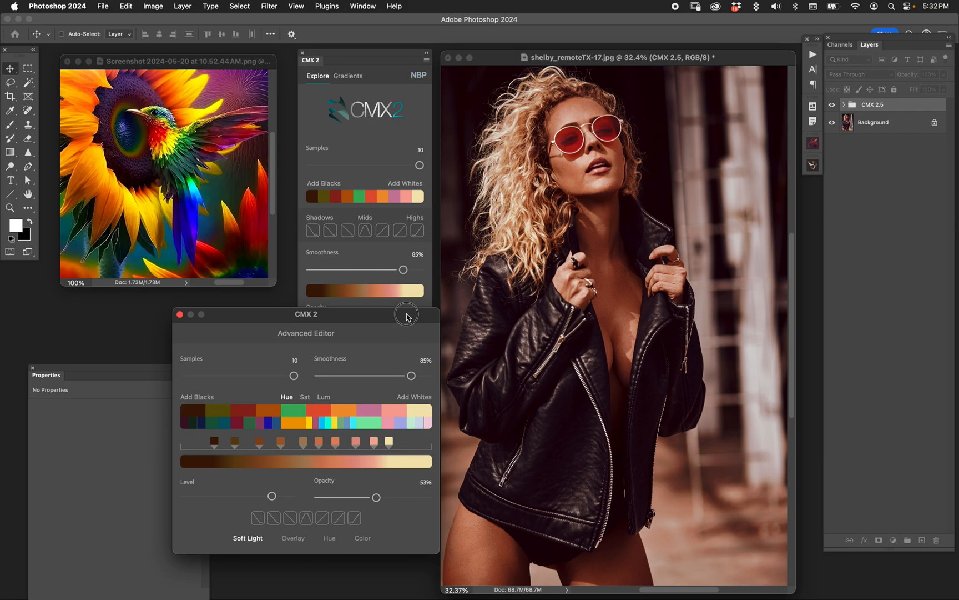
Step: Replace the editor's Color blend mode shortcut with Hard Light and apply it to the gradient
{"action": "mouse_move", "coordinate": [413, 316]}
{"action": "left_mouse_down"}
{"action": "mouse_move", "coordinate": [276, 323]}
{"action": "mouse_move", "coordinate": [428, 314]}
{"action": "left_mouse_up"}
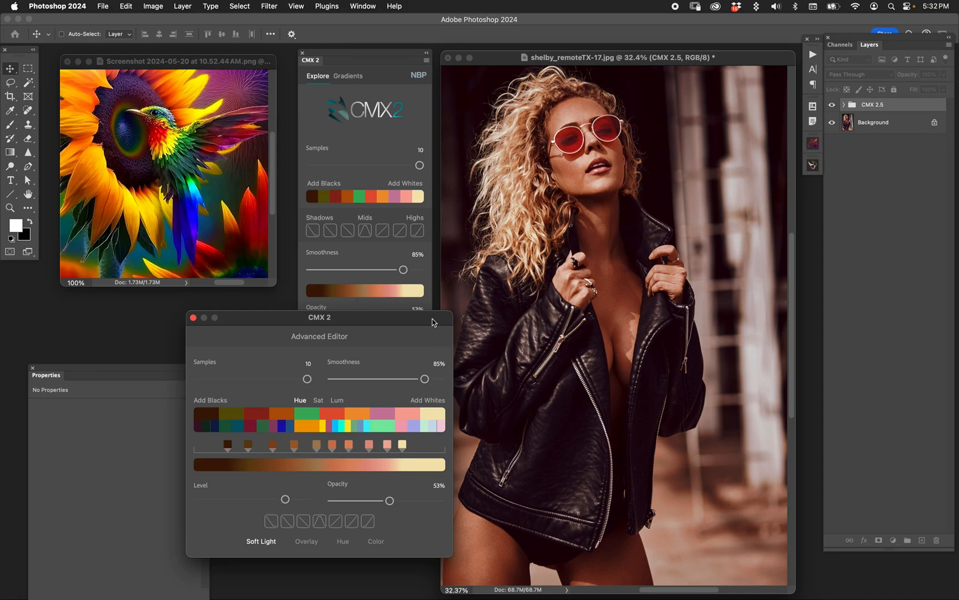
{"action": "left_click_drag", "start_coordinate": [433, 320], "coordinate": [425, 326]}
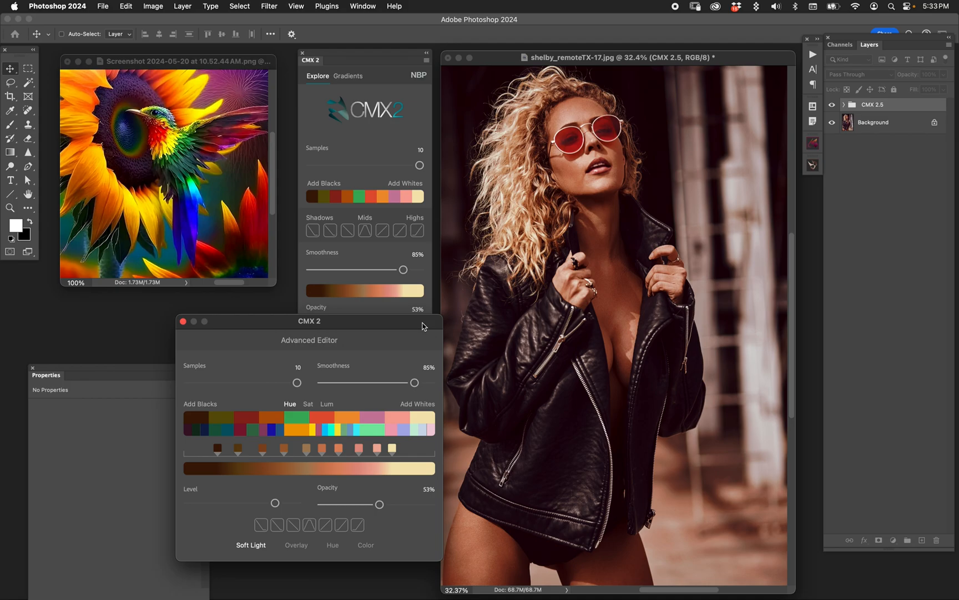
{"action": "left_click", "coordinate": [366, 545]}
{"action": "left_click", "coordinate": [368, 545]}
{"action": "scroll", "coordinate": [383, 536], "scroll_direction": "up", "scroll_amount": 5}
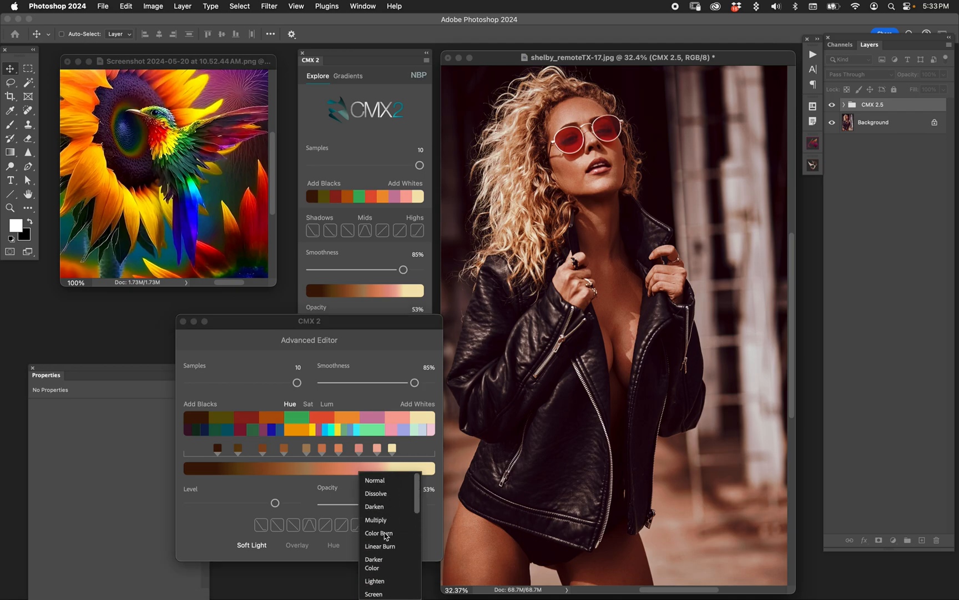
{"action": "scroll", "coordinate": [386, 536], "scroll_direction": "down", "scroll_amount": 3}
{"action": "scroll", "coordinate": [386, 536], "scroll_direction": "down", "scroll_amount": 5}
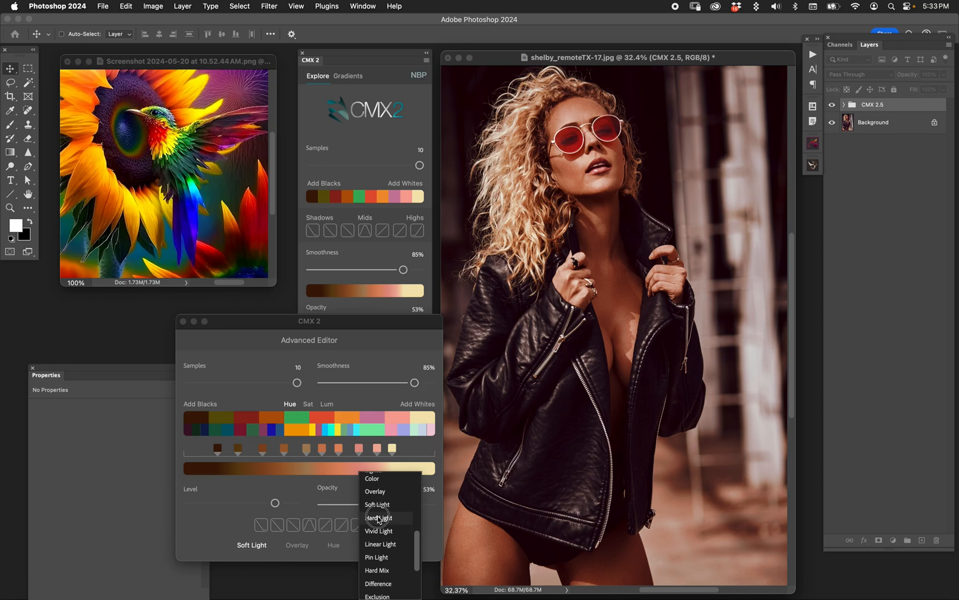
{"action": "left_click", "coordinate": [380, 518]}
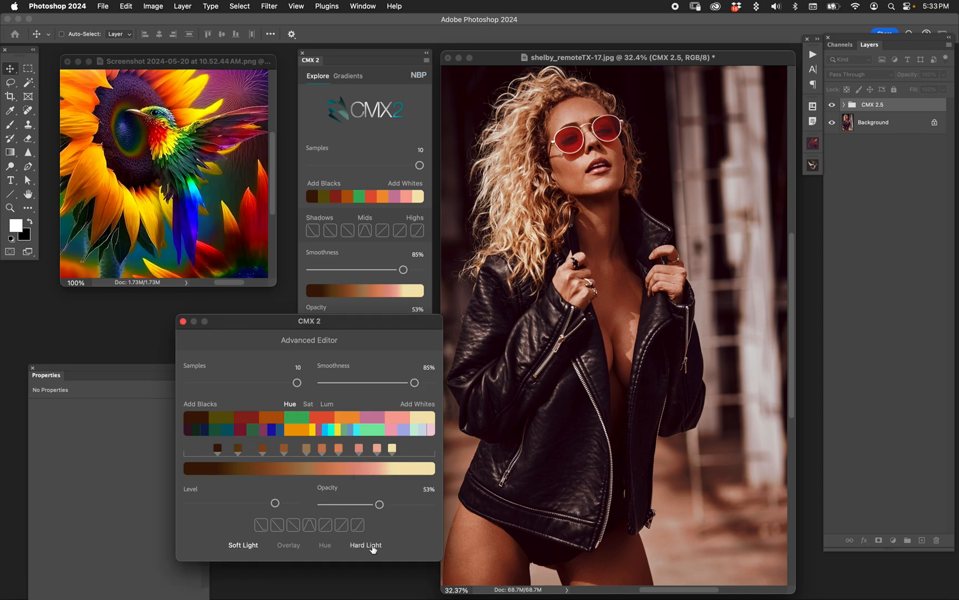
{"action": "left_click", "coordinate": [372, 545]}
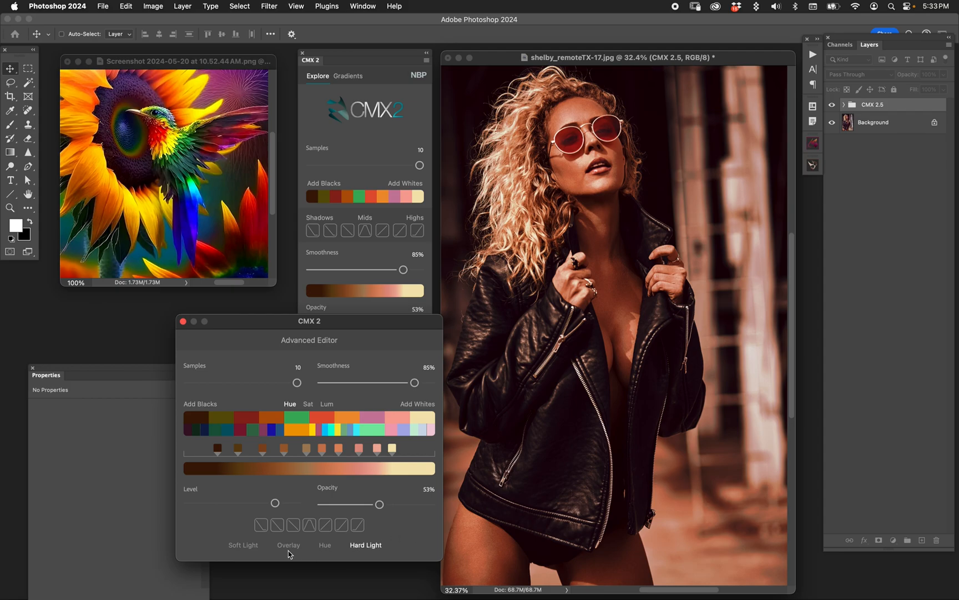
Step: Compare the grade in Soft Light and Overlay blending, and return to Hard Light
{"action": "left_click", "coordinate": [250, 545]}
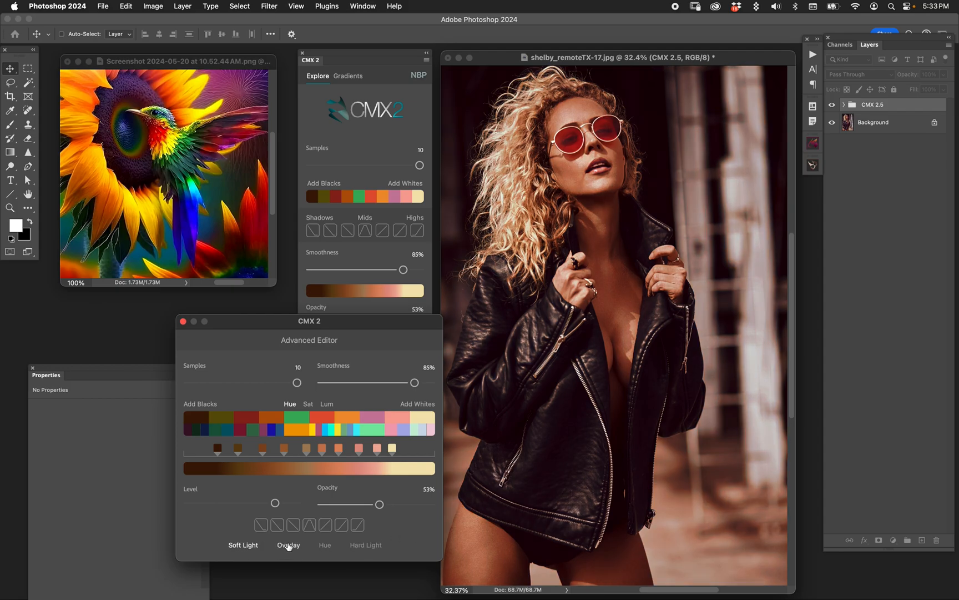
{"action": "left_click", "coordinate": [288, 544]}
{"action": "left_click", "coordinate": [364, 546]}
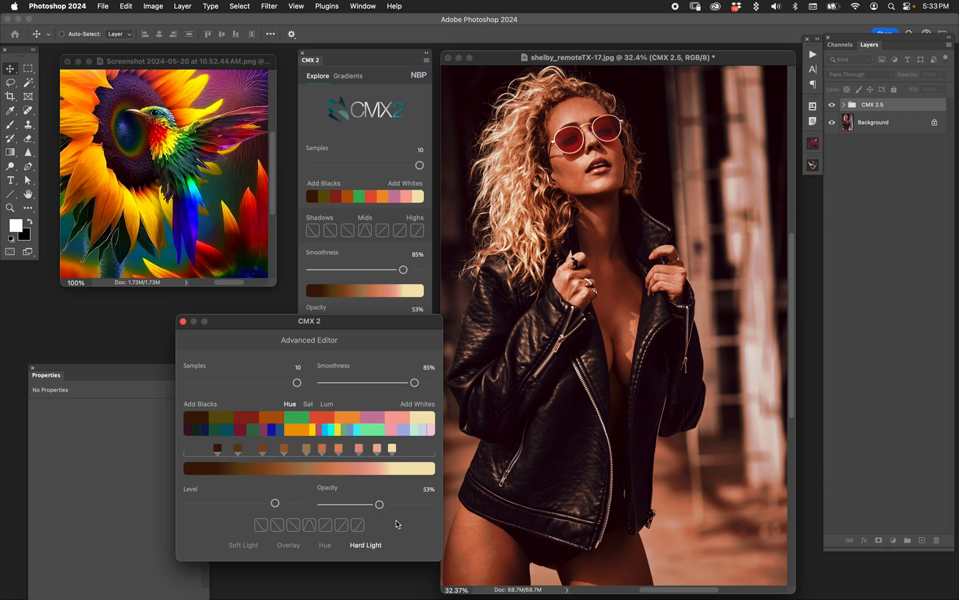
Step: Replace the Hard Light blend mode shortcut with Divide and try it on the gradient
{"action": "left_click", "coordinate": [366, 546]}
{"action": "scroll", "coordinate": [376, 548], "scroll_direction": "down", "scroll_amount": 5}
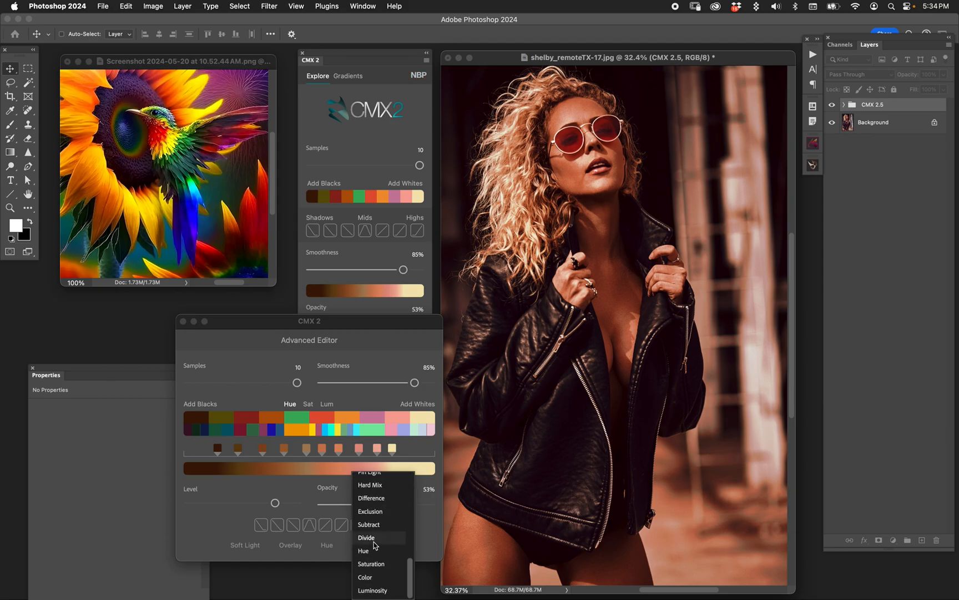
{"action": "left_click", "coordinate": [370, 537]}
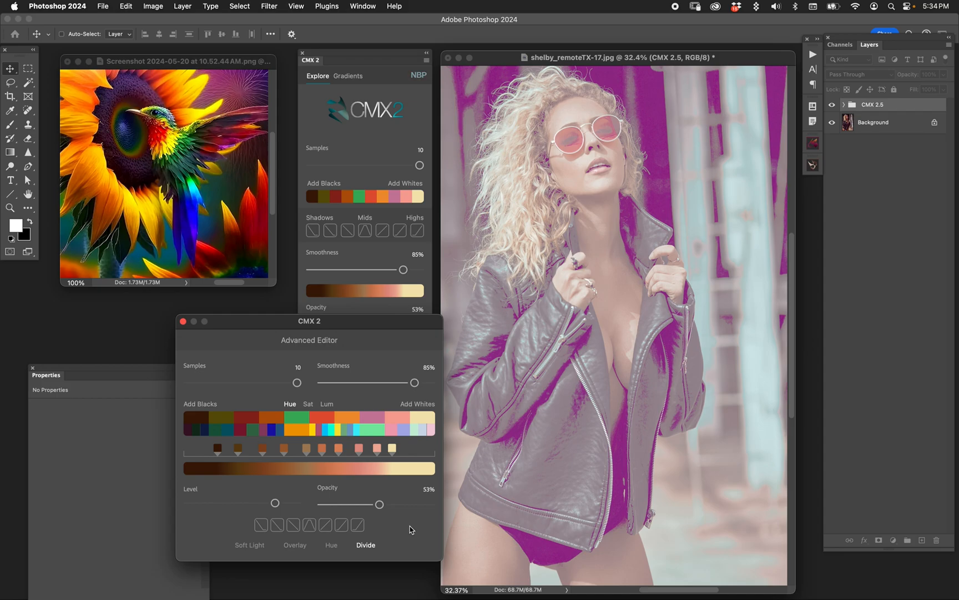
Step: Restore the Color blend mode in place of Divide, and cycle through Hue and Overlay back to Soft Light
{"action": "left_click", "coordinate": [366, 545]}
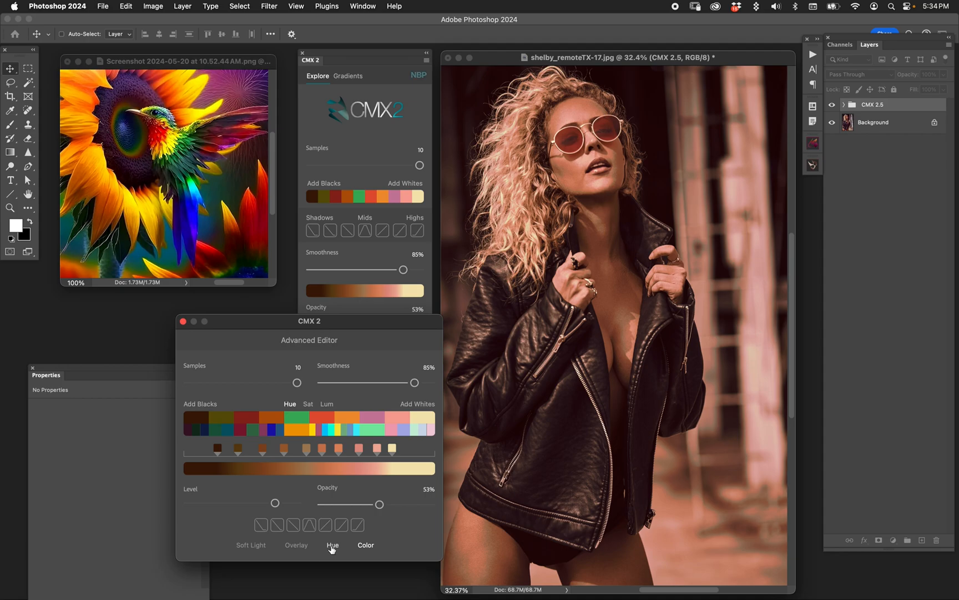
{"action": "left_click", "coordinate": [335, 546]}
{"action": "left_click", "coordinate": [300, 547]}
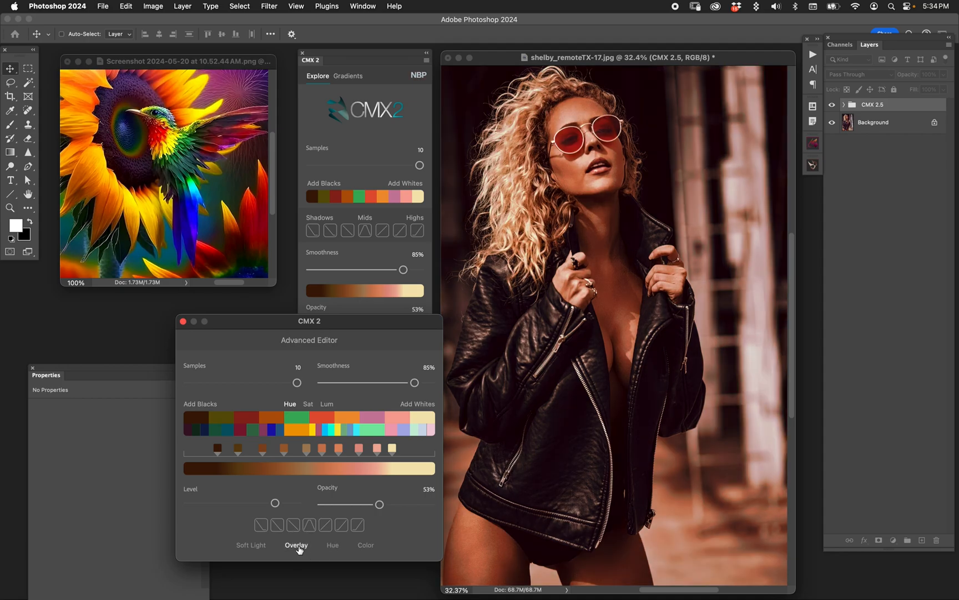
{"action": "left_click", "coordinate": [252, 545]}
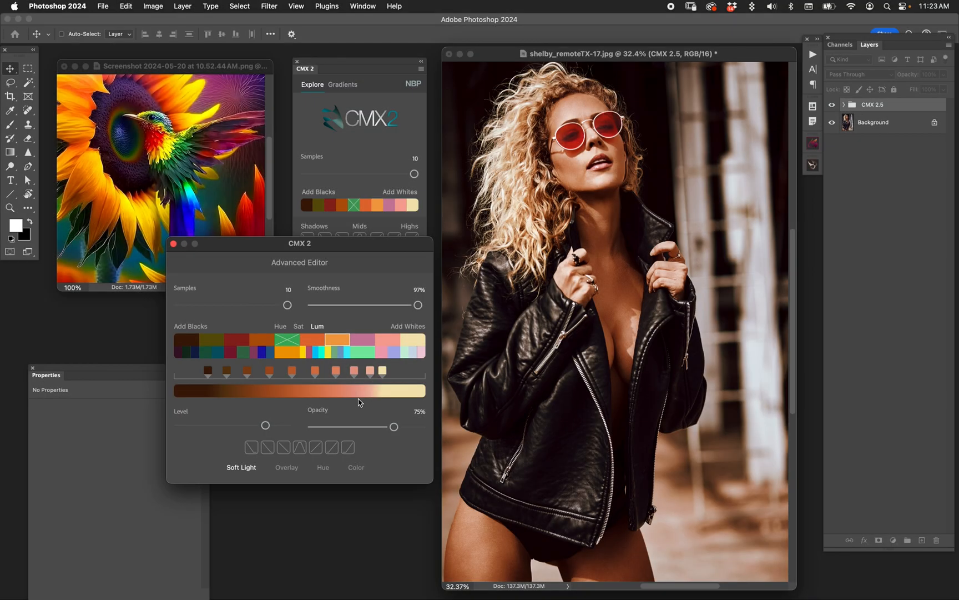
Step: Close the Advanced Editor and set the gradient opacity to 60%, toggling the CMX 2.5 group's visibility to compare before and after
{"action": "left_click", "coordinate": [173, 243]}
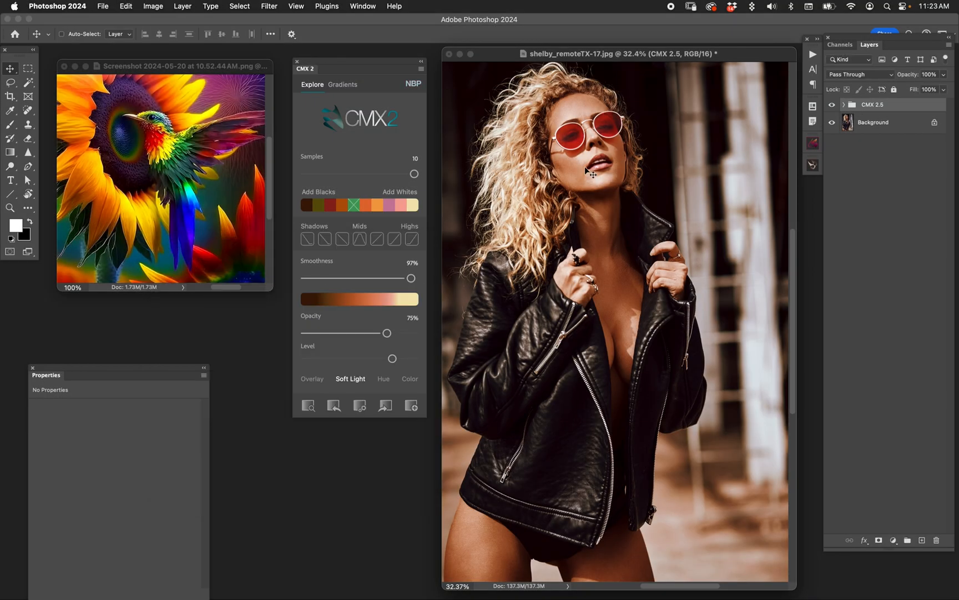
{"action": "left_click", "coordinate": [832, 105]}
{"action": "left_click", "coordinate": [832, 105]}
{"action": "left_click_drag", "start_coordinate": [387, 333], "coordinate": [371, 333]}
{"action": "left_click", "coordinate": [832, 106]}
{"action": "left_click", "coordinate": [832, 106]}
Step: Slightly reposition the bird image window and the CMX 2 panel, with the portrait as the active document
{"action": "left_click_drag", "start_coordinate": [229, 65], "coordinate": [235, 63]}
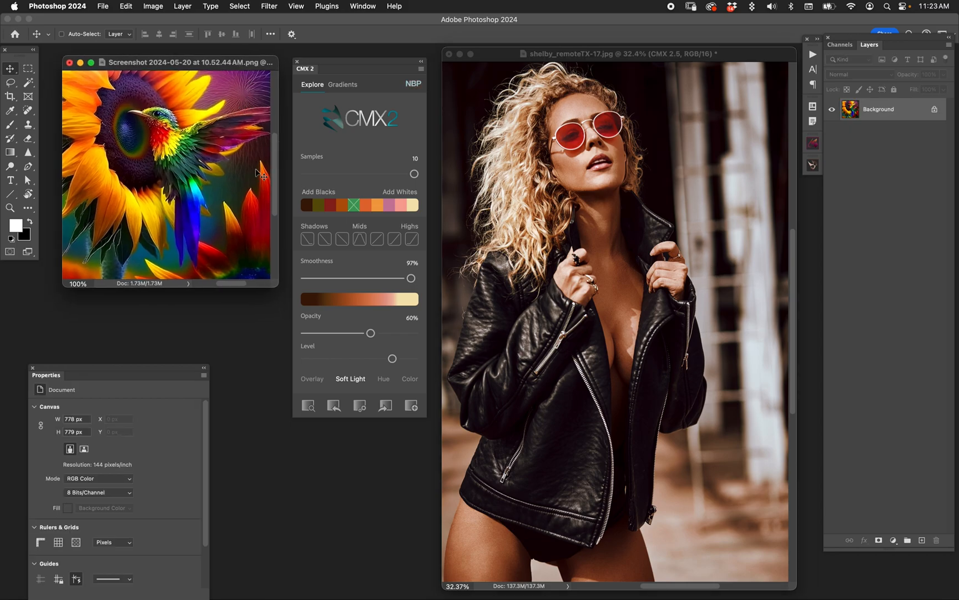
{"action": "left_click", "coordinate": [500, 57]}
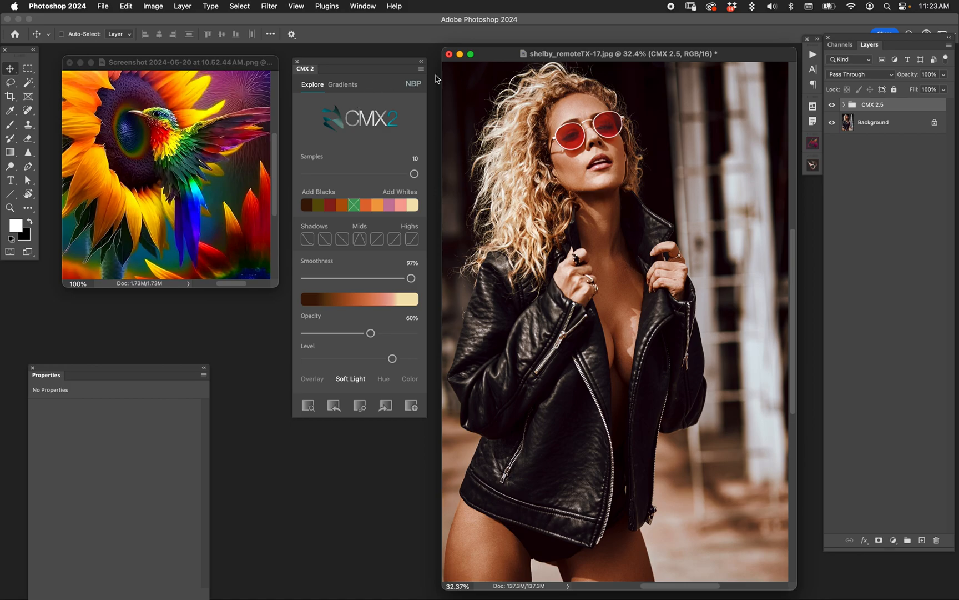
{"action": "left_click_drag", "start_coordinate": [385, 60], "coordinate": [386, 56]}
Step: Toggle the green fifth swatch to compare its effect at the current smoothness and at 53% smoothness
{"action": "left_click", "coordinate": [355, 201]}
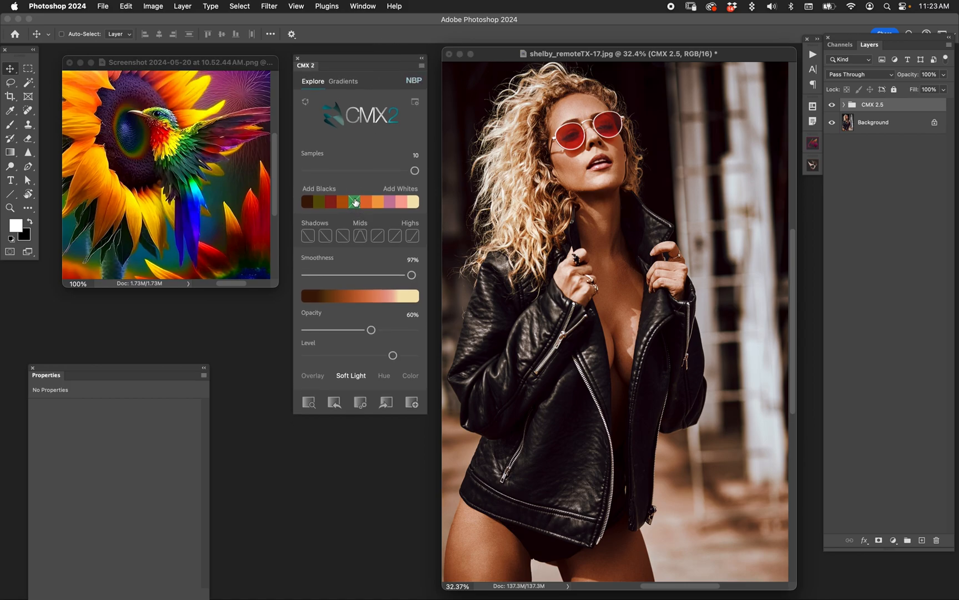
{"action": "left_click", "coordinate": [355, 201]}
{"action": "left_click_drag", "start_coordinate": [412, 275], "coordinate": [364, 274]}
{"action": "left_click", "coordinate": [355, 203]}
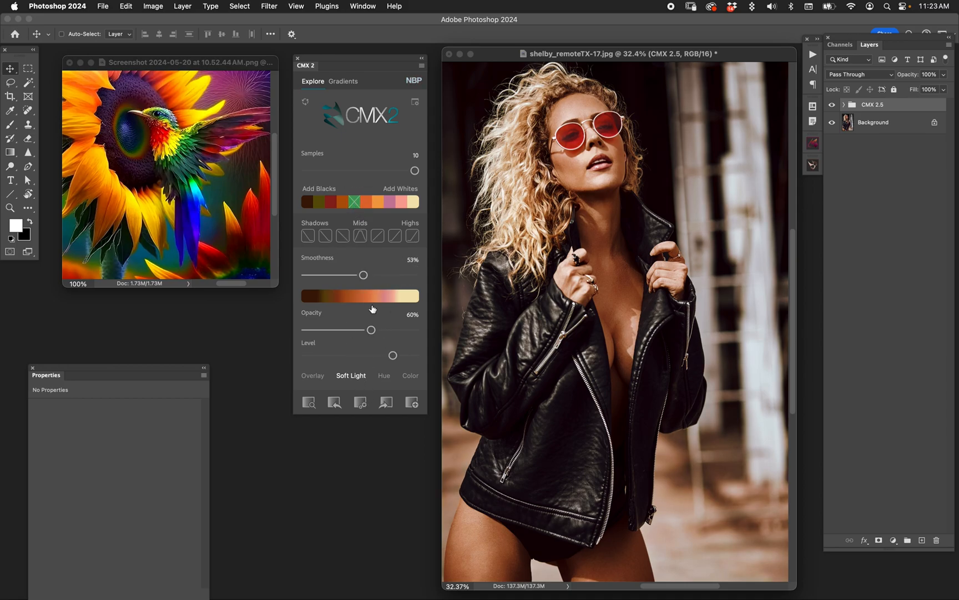
{"action": "left_click", "coordinate": [354, 204]}
Step: Set the gradient smoothness to 85% and its opacity to 53%
{"action": "left_click_drag", "start_coordinate": [364, 275], "coordinate": [398, 275]}
{"action": "left_click_drag", "start_coordinate": [371, 330], "coordinate": [363, 330]}
Step: Nudge the bird reference image window to a new position and make the portrait document active again
{"action": "left_click", "coordinate": [232, 64]}
{"action": "left_click_drag", "start_coordinate": [232, 64], "coordinate": [226, 61]}
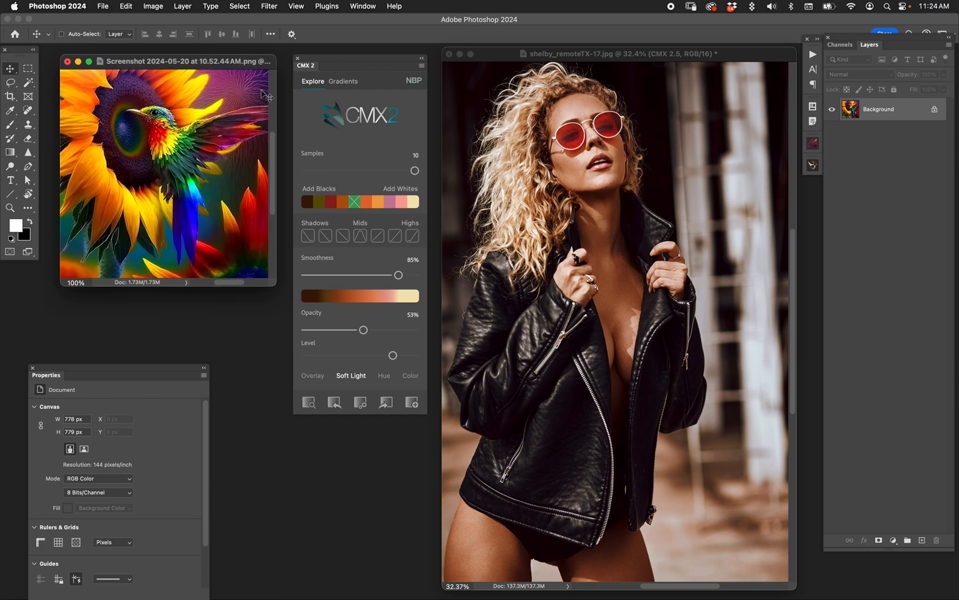
{"action": "left_click", "coordinate": [509, 59]}
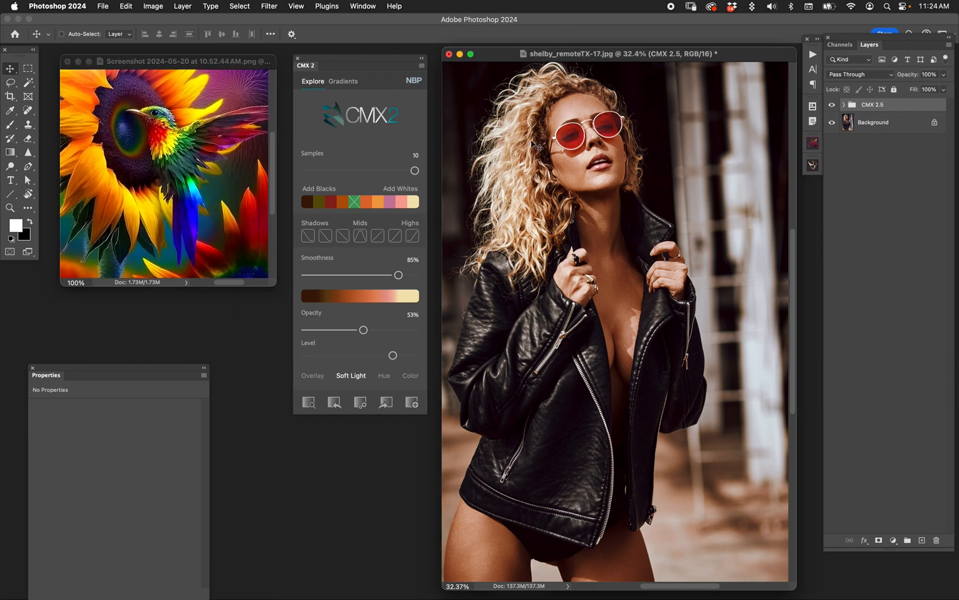